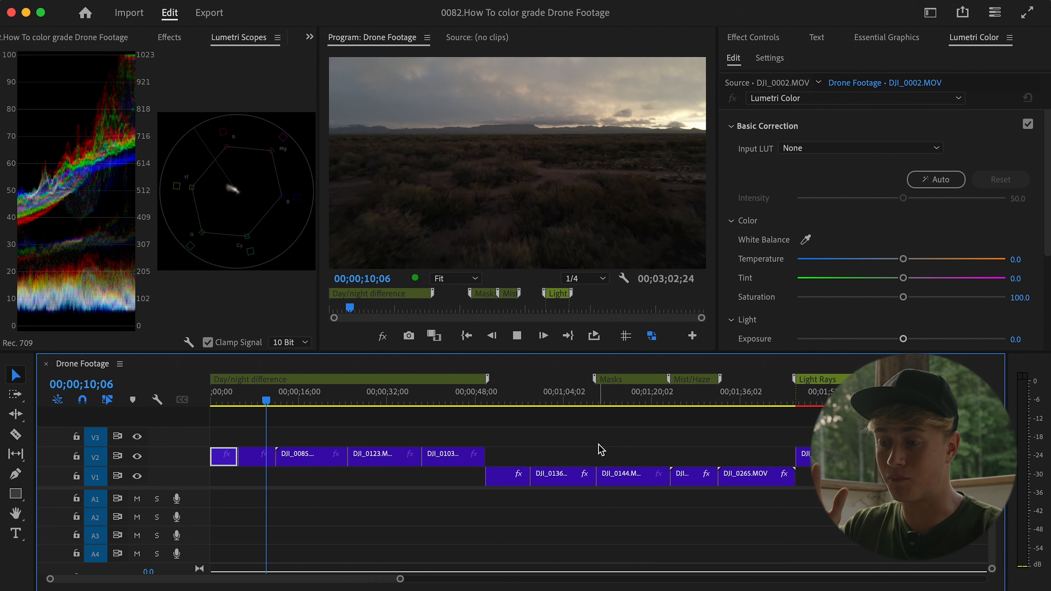
# Step: Stop playback and position the playhead at about 00;00;55;17 on the rice terrace clip DJI_0009.MOV
pyautogui.press('space')
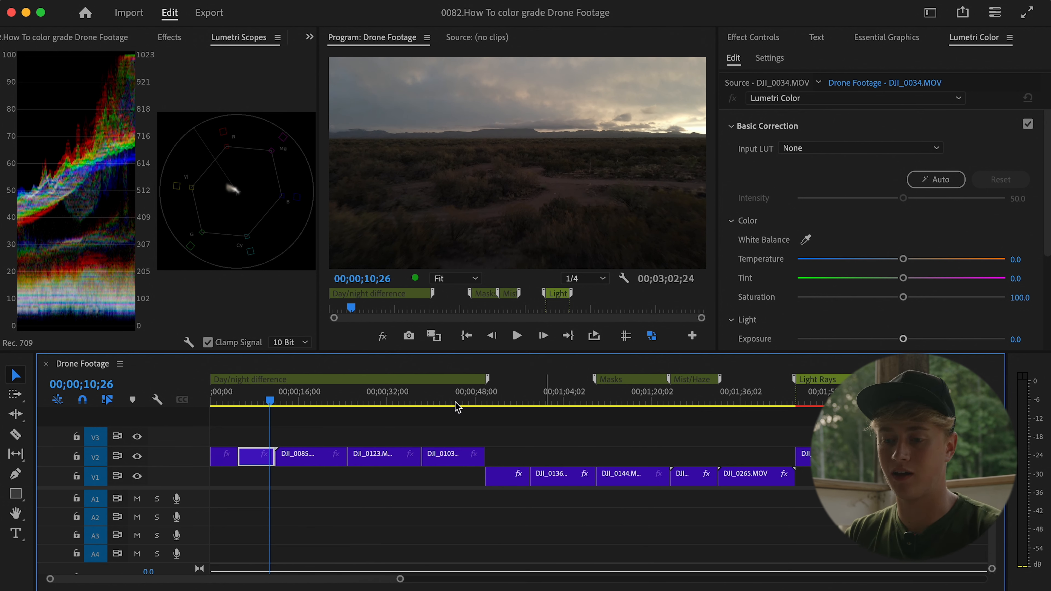
pyautogui.click(523, 399)
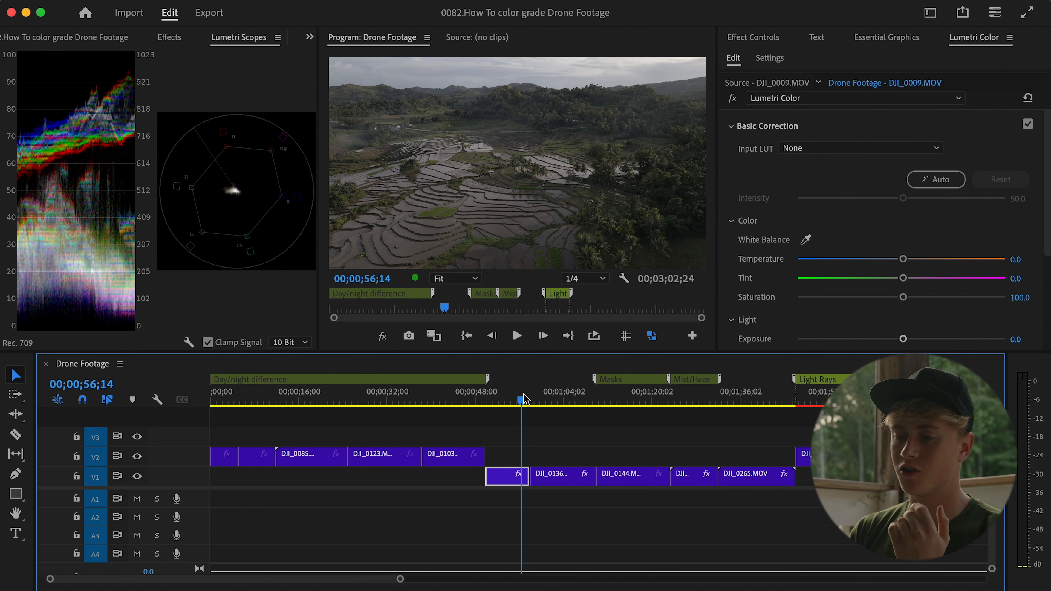
pyautogui.moveTo(524, 398)
pyautogui.mouseDown()
pyautogui.moveTo(495, 399)
pyautogui.moveTo(519, 397)
pyautogui.mouseUp()
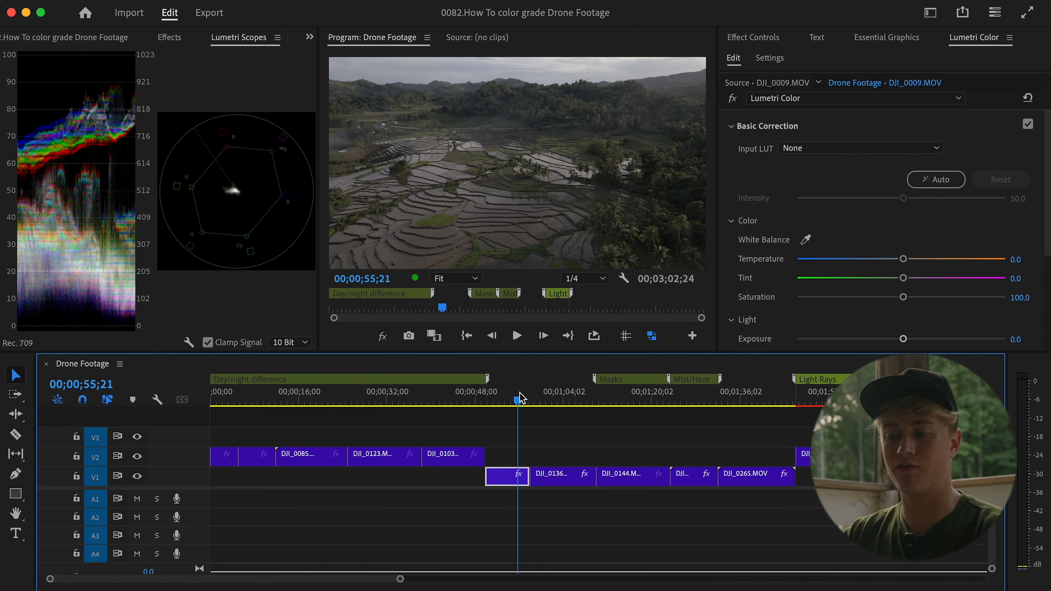
pyautogui.moveTo(520, 398); pyautogui.dragTo(519, 397)
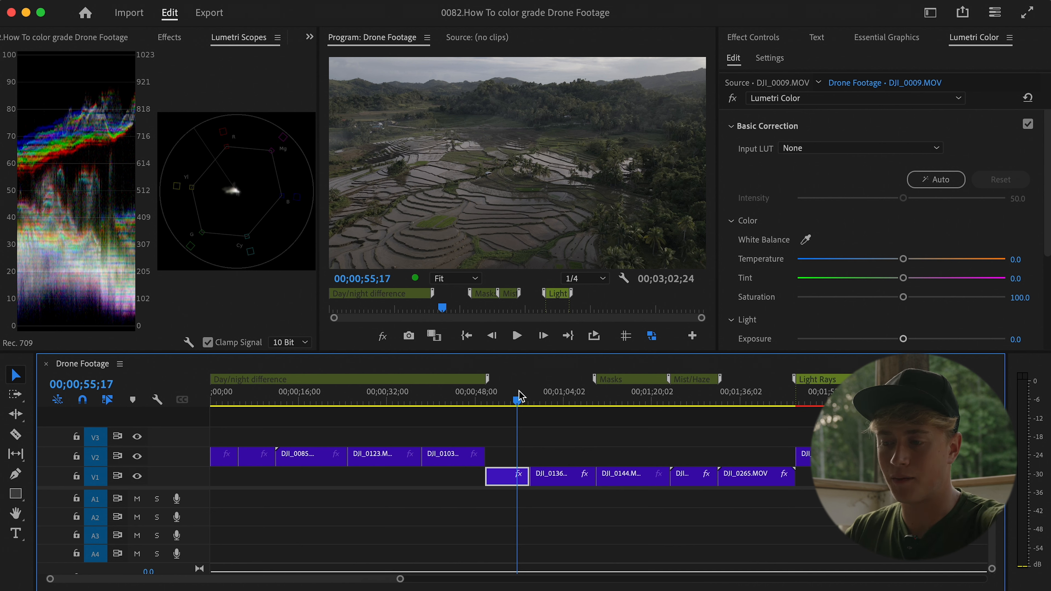
# Step: Check which scope types are enabled in the Lumetri Scopes display settings
pyautogui.click(159, 132)
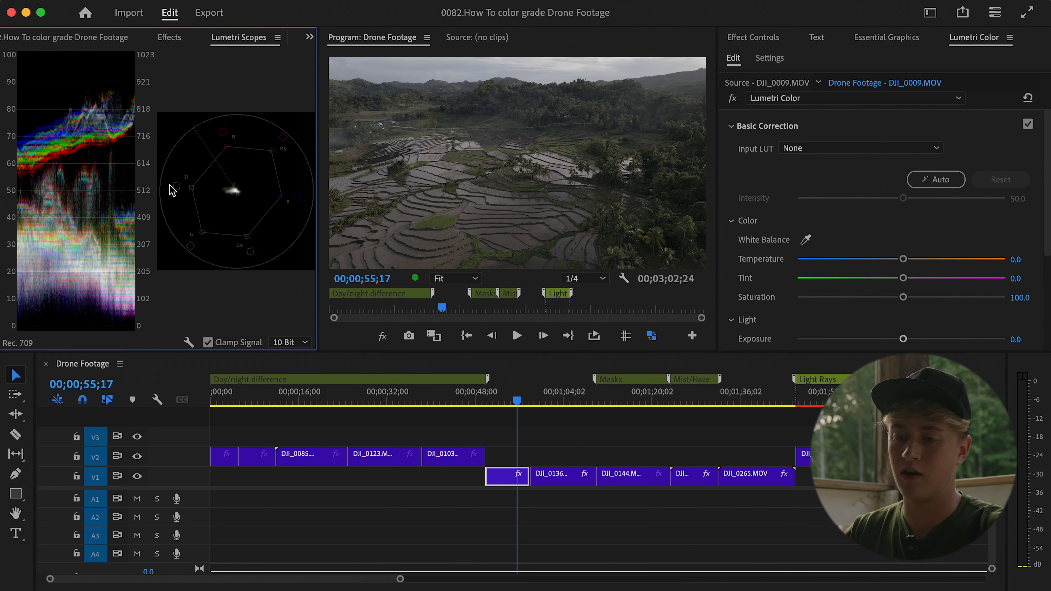
pyautogui.click(189, 342)
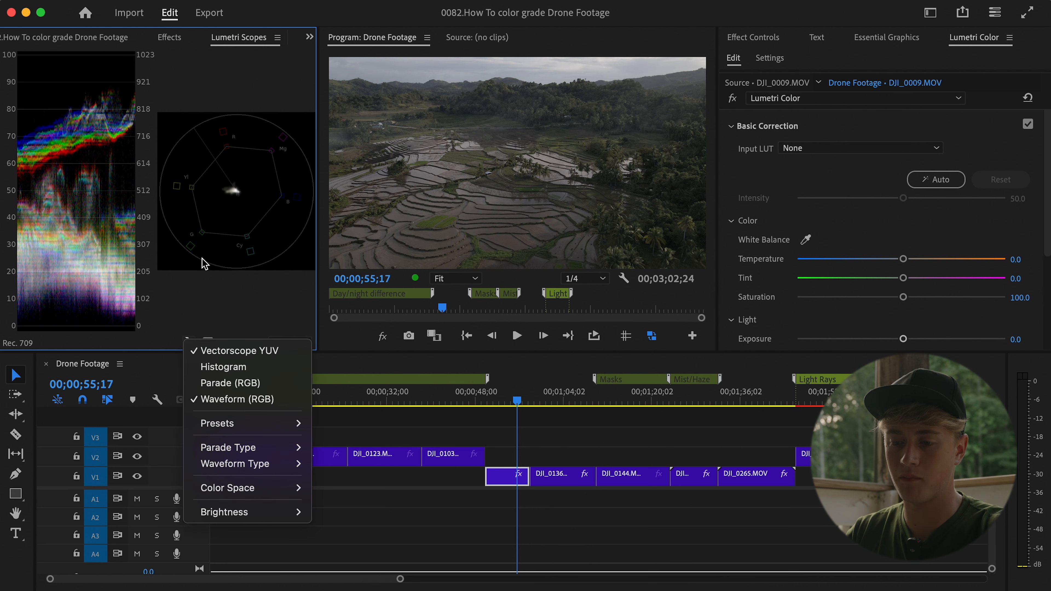
pyautogui.click(224, 244)
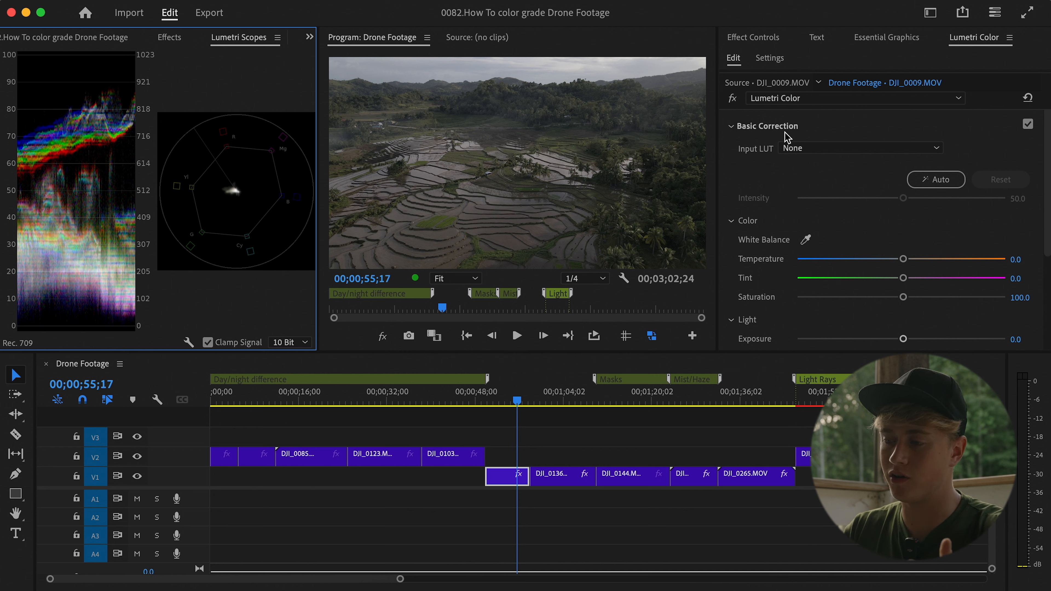
# Step: Try the DJI Air 3 D-Log M to Rec.709 V1 input LUT on the rice terrace clip and undo it
pyautogui.click(803, 146)
pyautogui.click(815, 234)
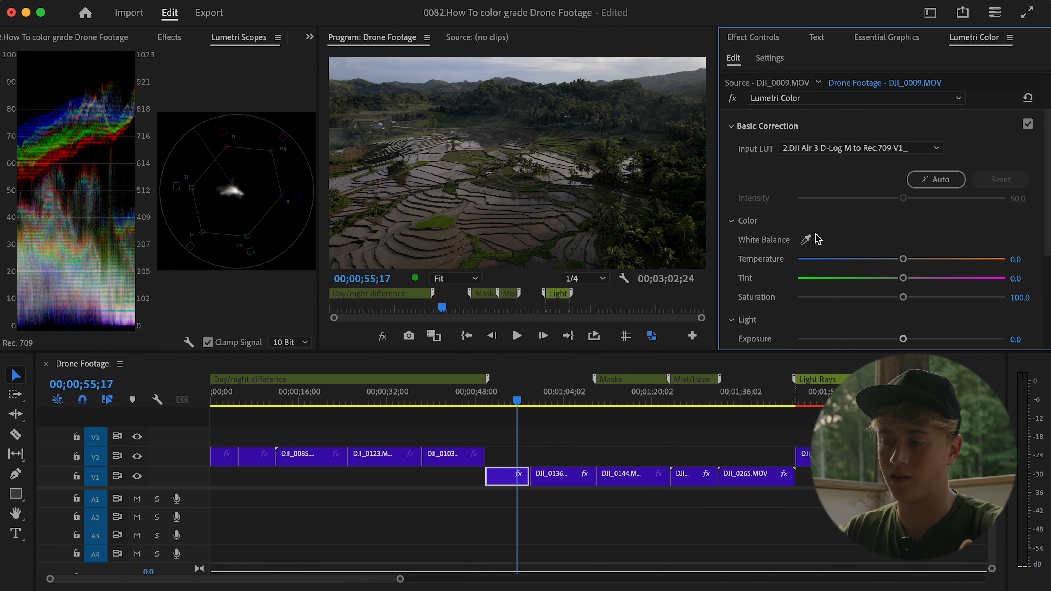
pyautogui.press('super+z')
# Step: Increase the clip's contrast, reduce the highlights, and lower shadows to -7.4 and blacks to -8.8 in Basic Correction
pyautogui.scroll(-5, 754, 205)
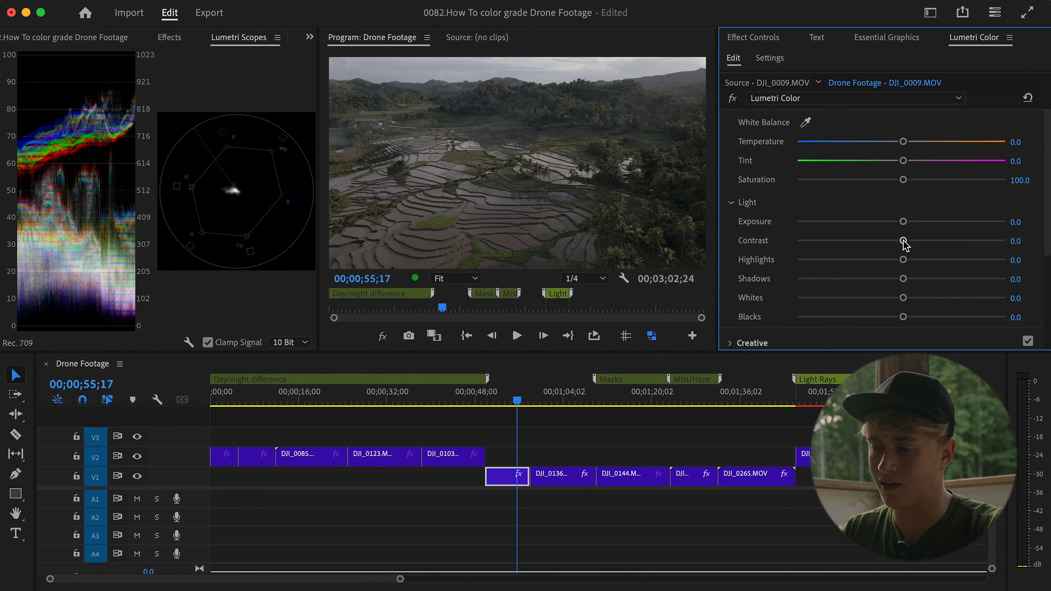
pyautogui.moveTo(905, 241); pyautogui.dragTo(958, 241)
pyautogui.scroll(-3, 955, 247)
pyautogui.moveTo(903, 202); pyautogui.dragTo(917, 221)
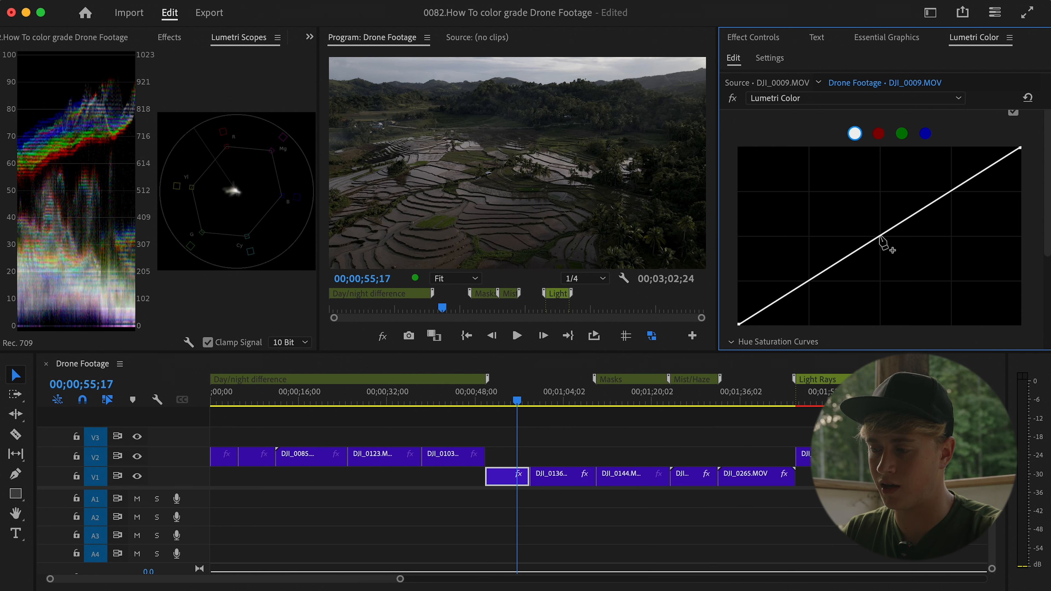
# Step: Shape a gentle S-curve on the white RGB curve, anchoring the midpoint and pulling the lower quarter down slightly
pyautogui.click(880, 236)
pyautogui.moveTo(810, 280); pyautogui.dragTo(810, 286)
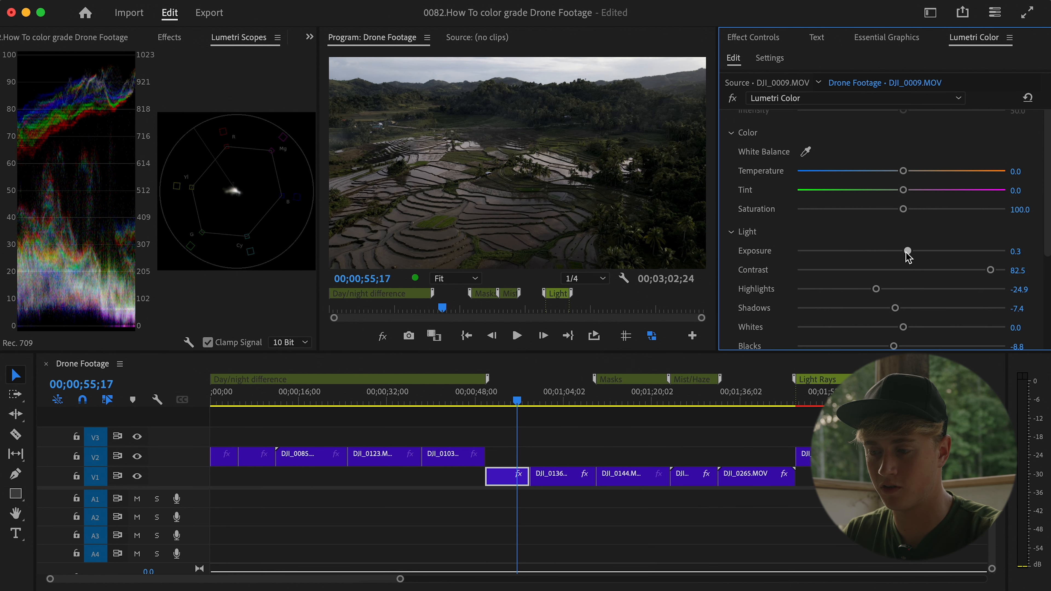
# Step: Refine the Basic Correction with exposure 0.3, contrast 69.8, highlights -29.1 and temperature 14.4
pyautogui.moveTo(880, 294); pyautogui.dragTo(870, 291)
pyautogui.moveTo(990, 270); pyautogui.dragTo(970, 273)
pyautogui.scroll(-10, 832, 313)
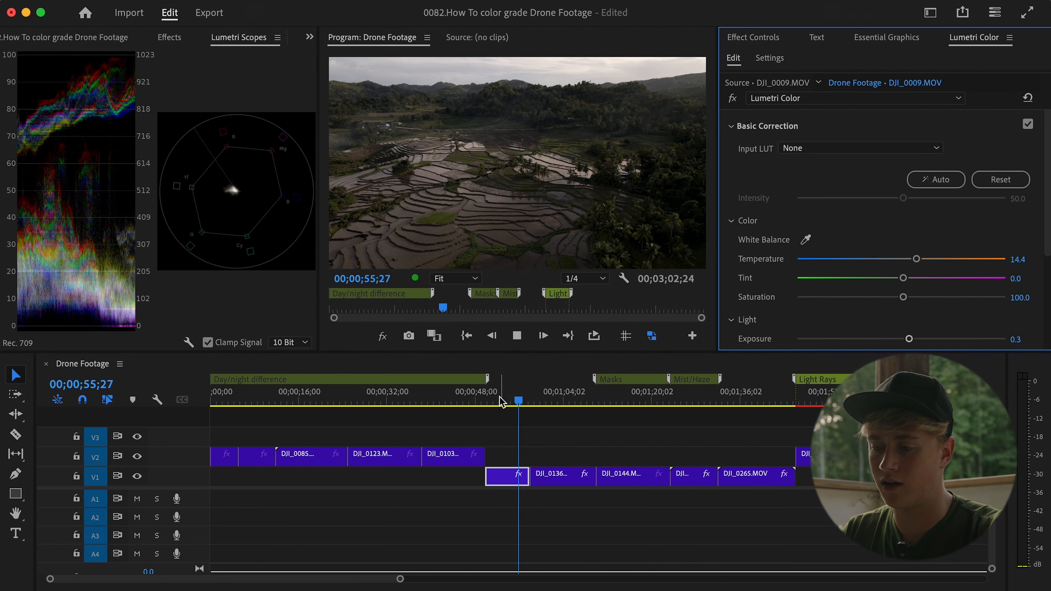
# Step: Play back the rice terrace clip to review the basic grade
pyautogui.click(498, 401)
pyautogui.press('space')
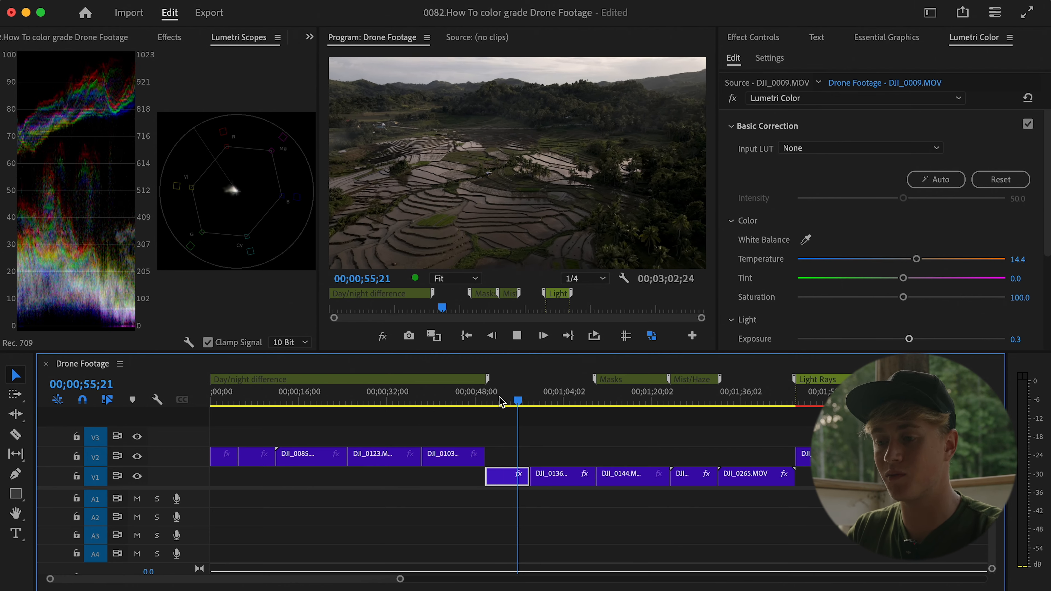
pyautogui.press('space')
# Step: On the Hue vs Sat curve, anchor points at orange and cyan and pull the green point down slightly to desaturate the greens
pyautogui.scroll(-4, 766, 216)
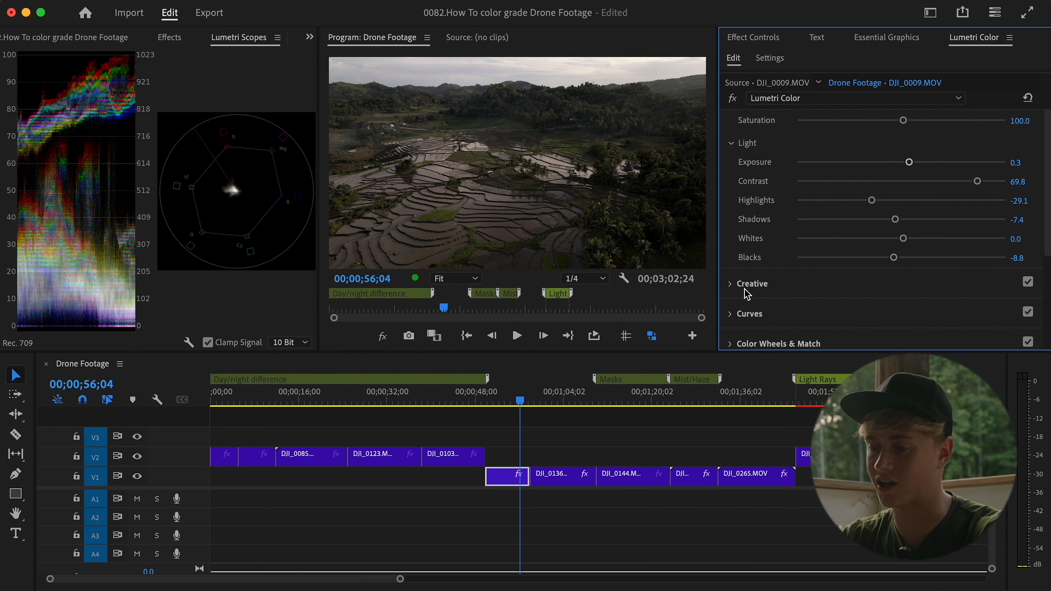
pyautogui.scroll(-2, 745, 289)
pyautogui.click(756, 243)
pyautogui.scroll(-2, 757, 258)
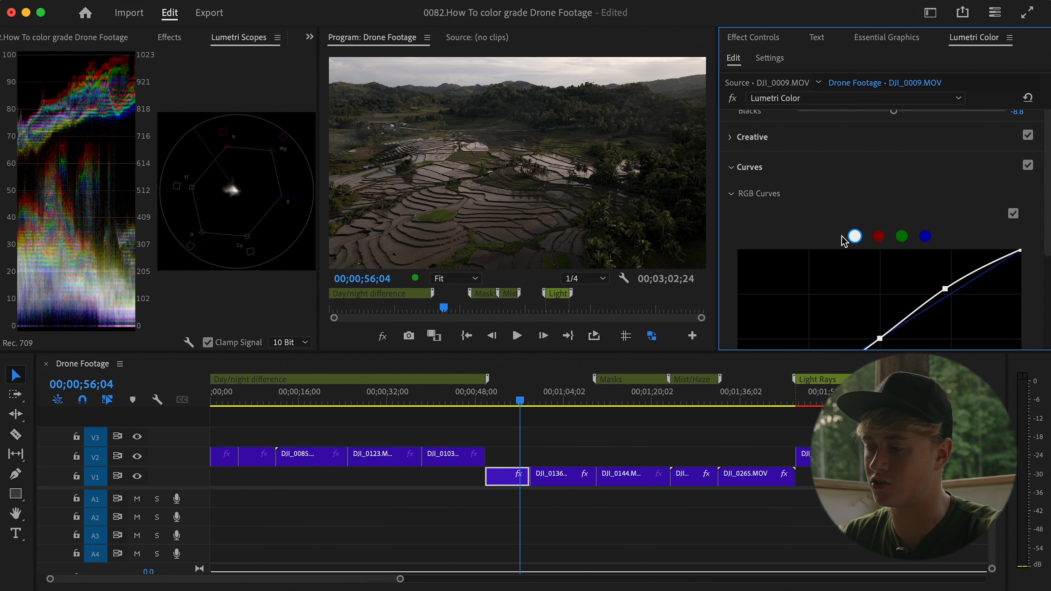
pyautogui.scroll(-3, 781, 241)
pyautogui.scroll(-1, 782, 248)
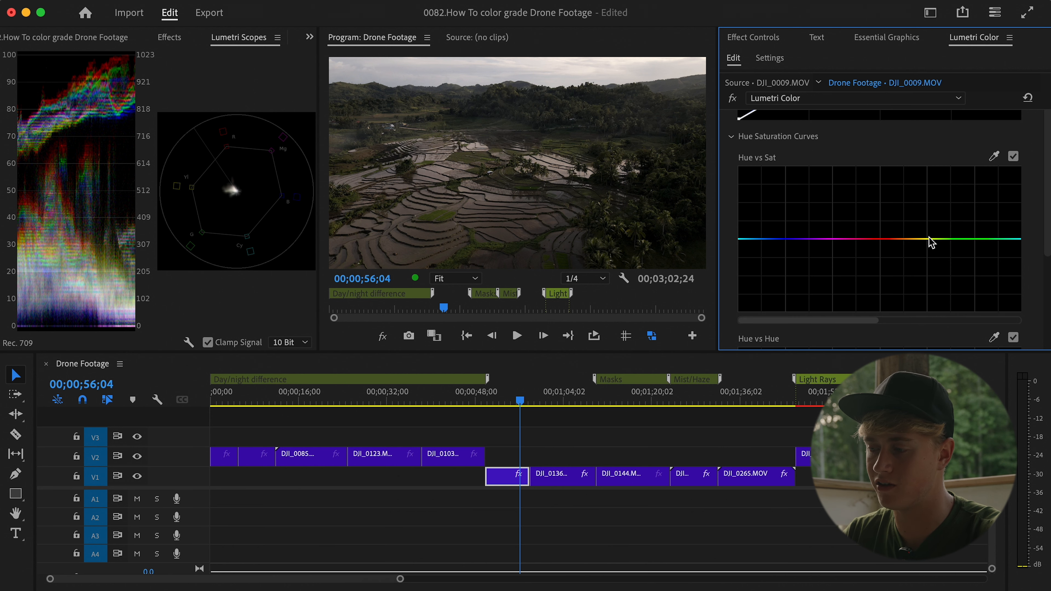
pyautogui.click(906, 239)
pyautogui.click(1003, 239)
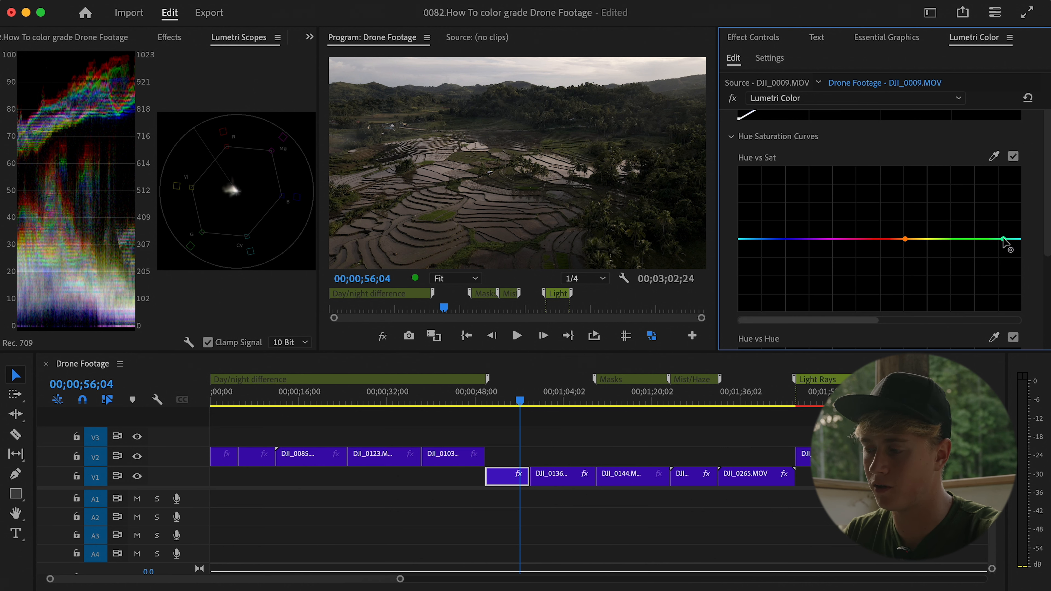
pyautogui.moveTo(956, 239); pyautogui.dragTo(957, 243)
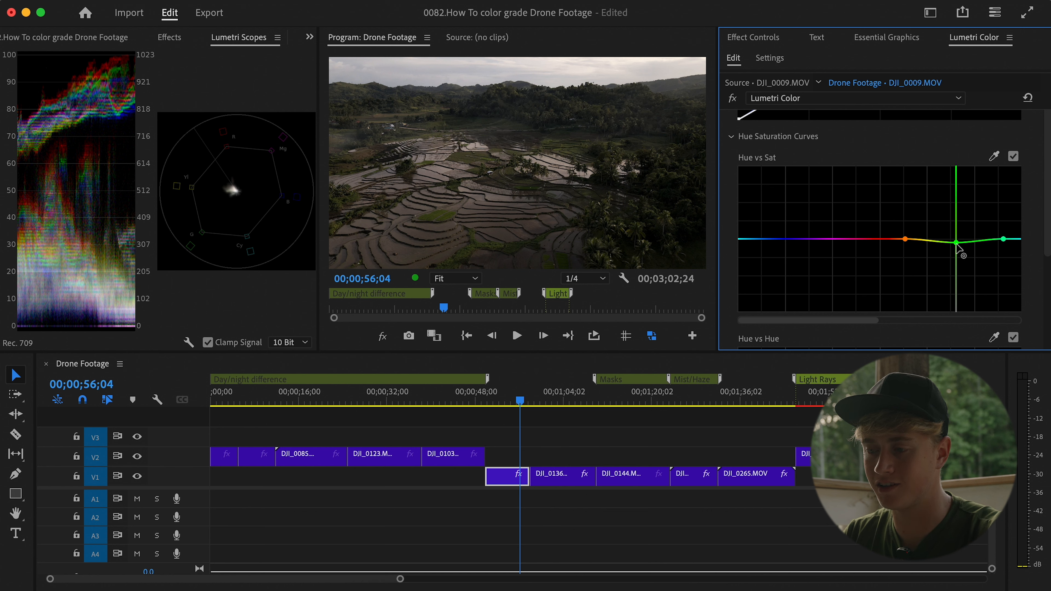
# Step: On the Hue vs Hue curve, anchor points at orange and cyan, pull the green point down slightly, and collapse the Curves section
pyautogui.scroll(-3, 911, 286)
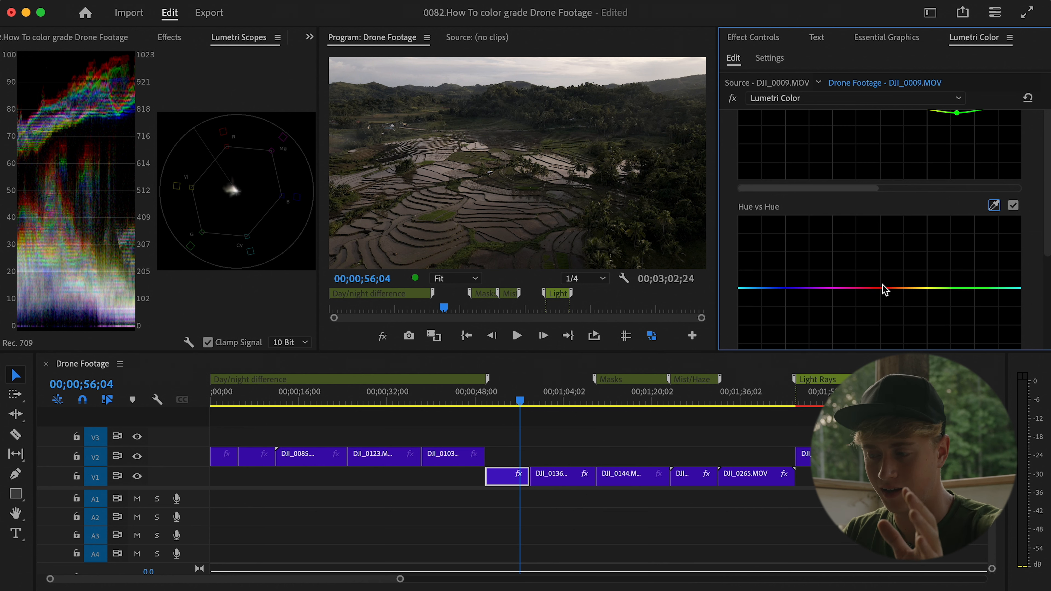
pyautogui.click(902, 288)
pyautogui.click(1005, 288)
pyautogui.moveTo(956, 289); pyautogui.dragTo(957, 295)
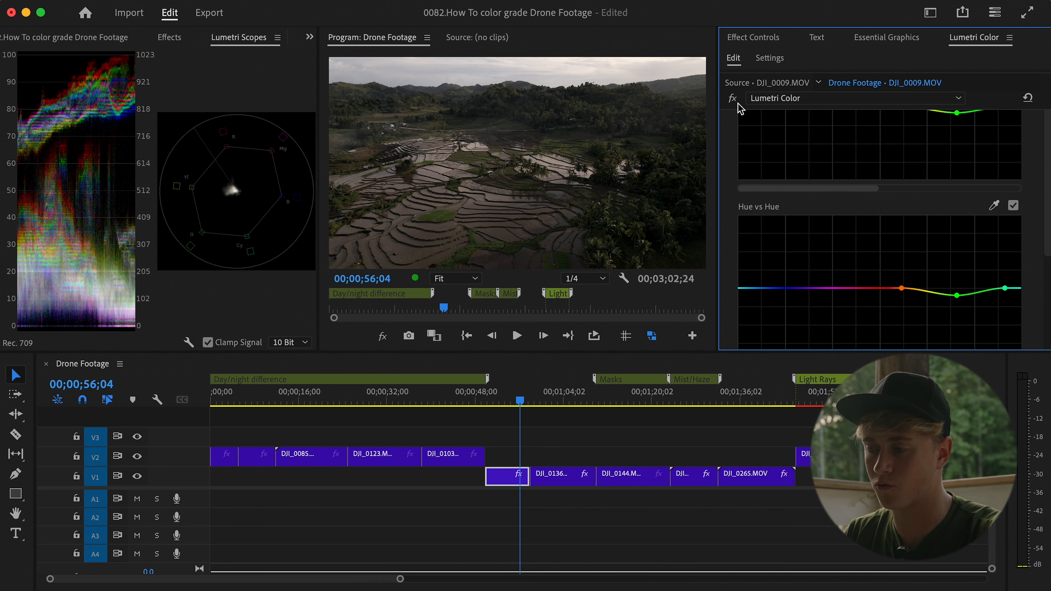
pyautogui.scroll(-1, 901, 250)
pyautogui.scroll(-3, 900, 250)
pyautogui.scroll(-4, 881, 257)
pyautogui.scroll(-5, 880, 272)
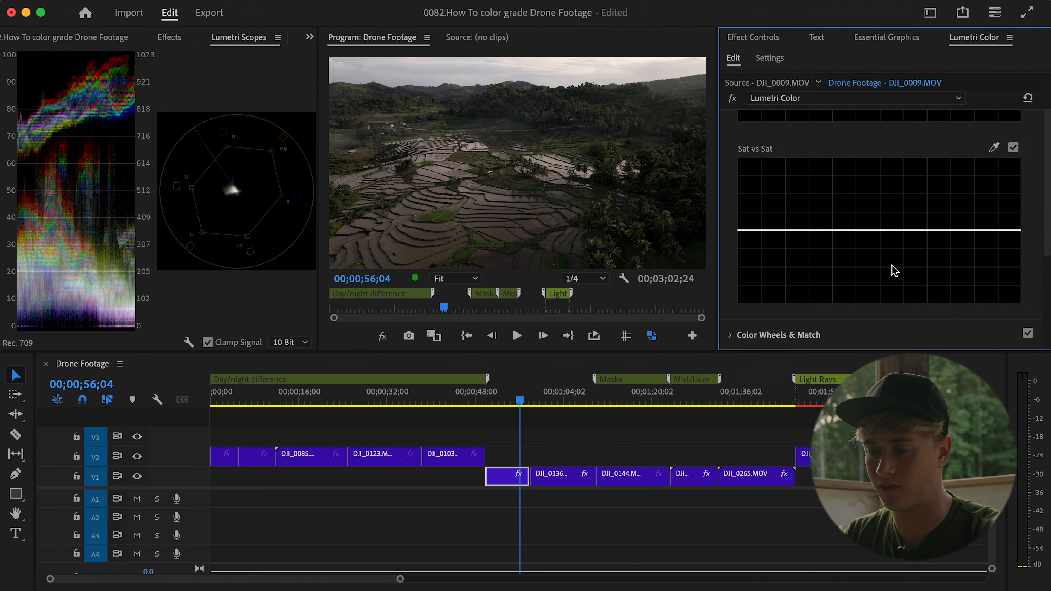
pyautogui.scroll(15, 893, 271)
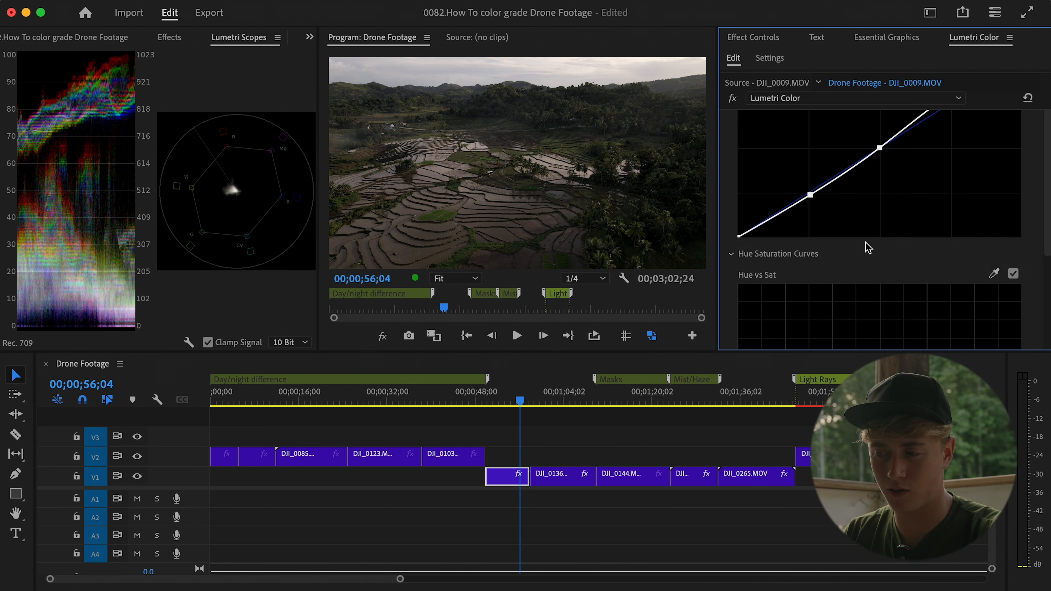
pyautogui.scroll(5, 868, 248)
pyautogui.click(770, 228)
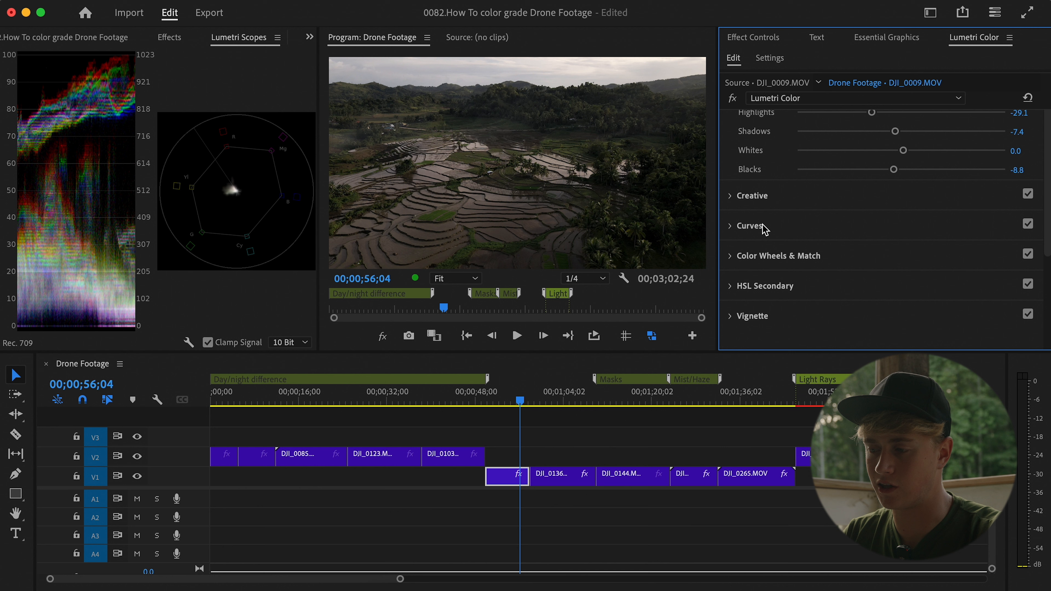
# Step: Warm the image's highlights with Color Wheels & Match, and toggle the section off and on to compare the result
pyautogui.click(772, 257)
pyautogui.click(772, 256)
pyautogui.scroll(-1, 774, 249)
pyautogui.click(777, 241)
pyautogui.scroll(-10, 774, 249)
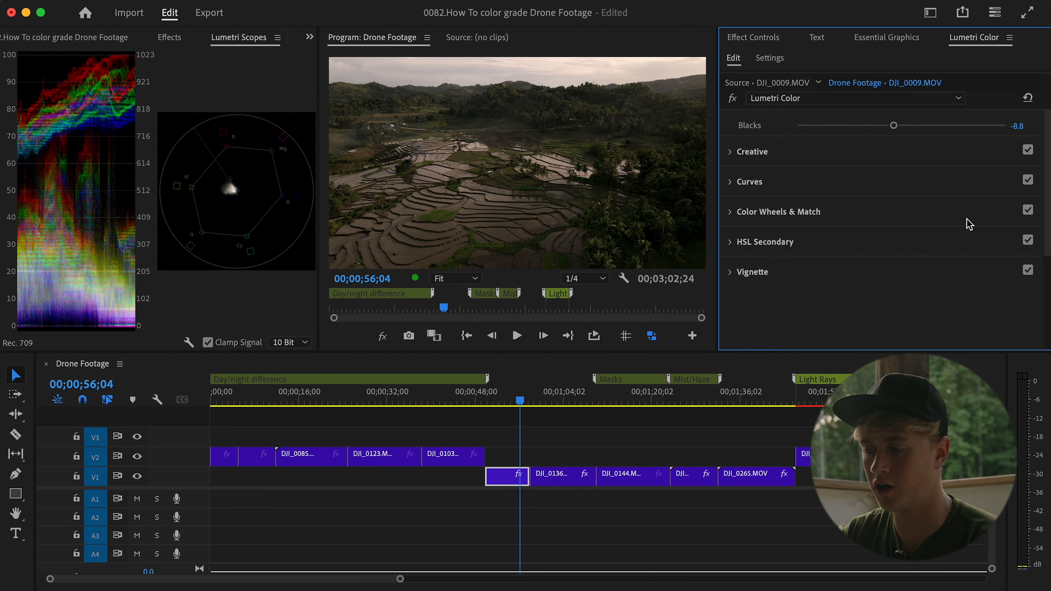
pyautogui.click(1028, 210)
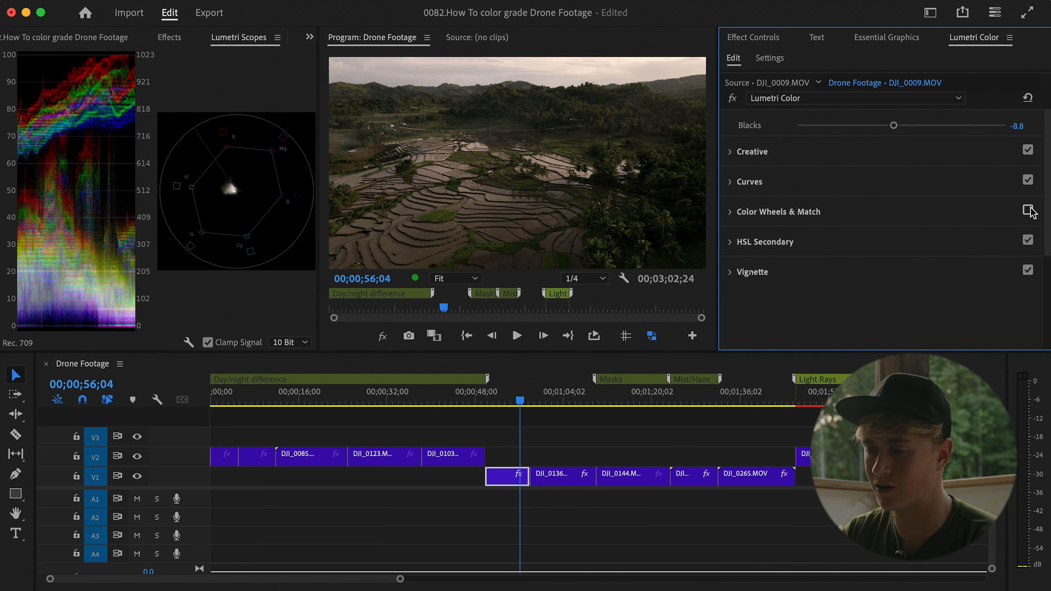
pyautogui.click(1029, 210)
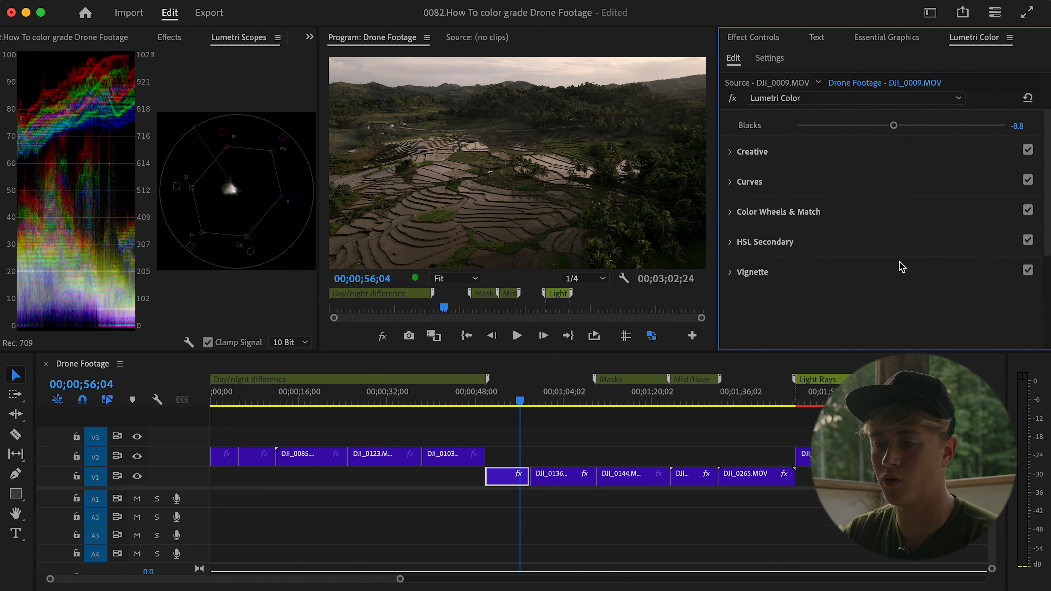
# Step: In HSL Secondary, sample the brown rice terrace color as the key and show its Color/Gray mask preview
pyautogui.click(785, 244)
pyautogui.scroll(-1, 777, 240)
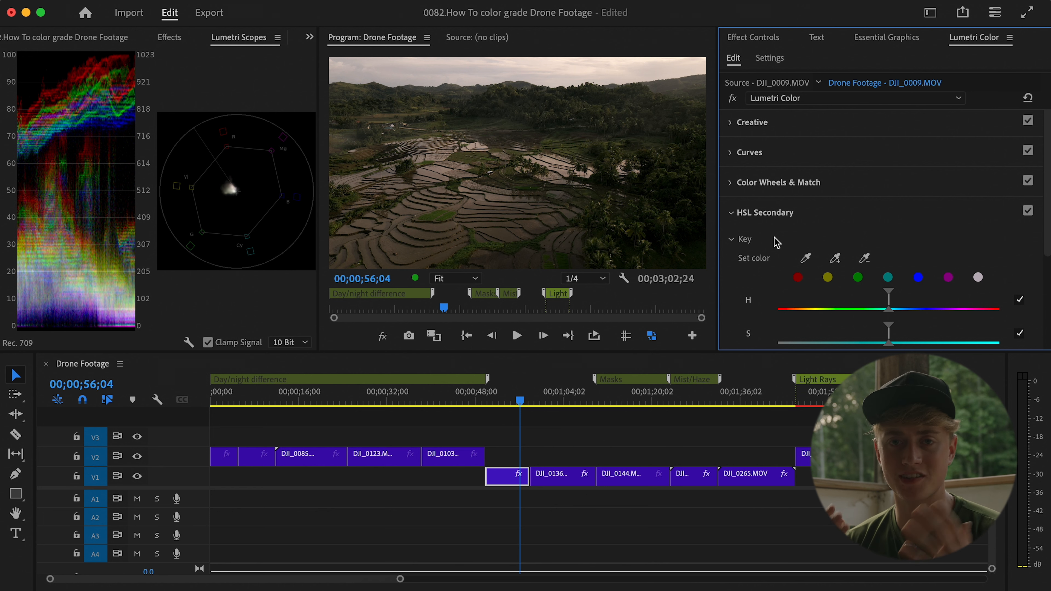
pyautogui.scroll(-3, 775, 242)
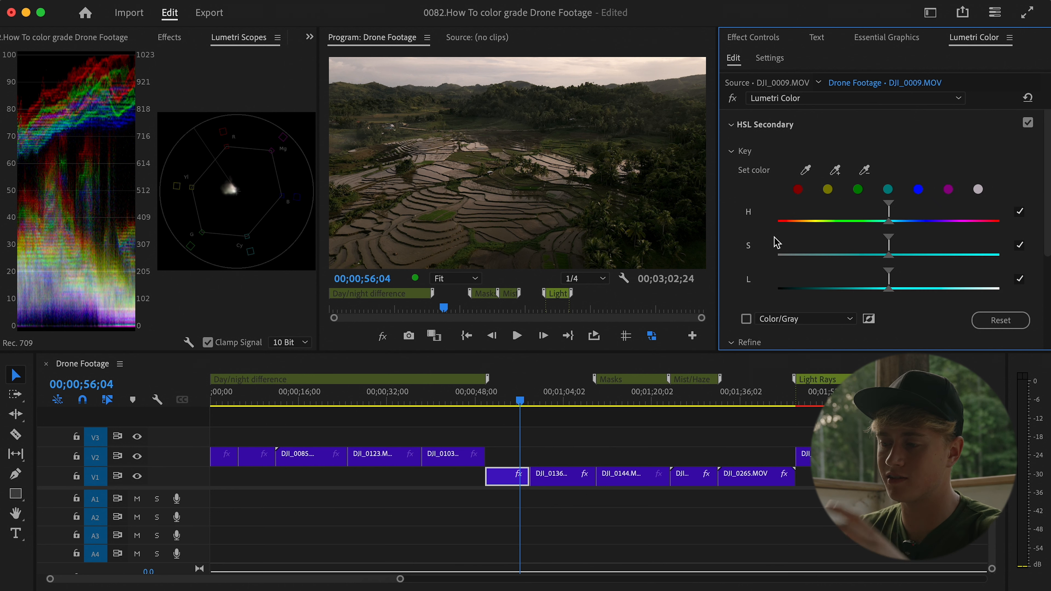
pyautogui.click(805, 173)
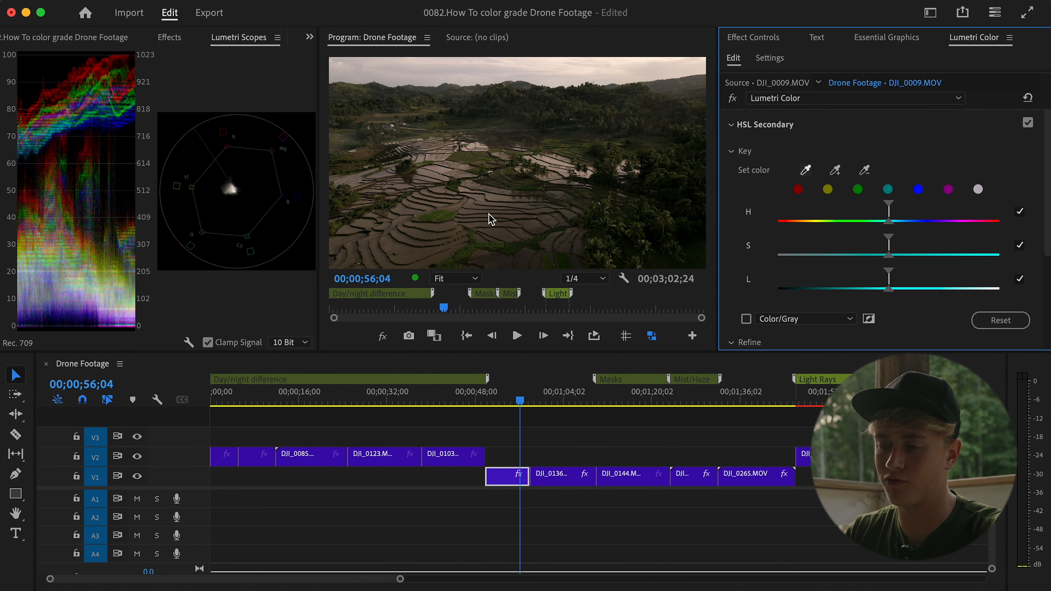
pyautogui.click(482, 202)
pyautogui.click(746, 319)
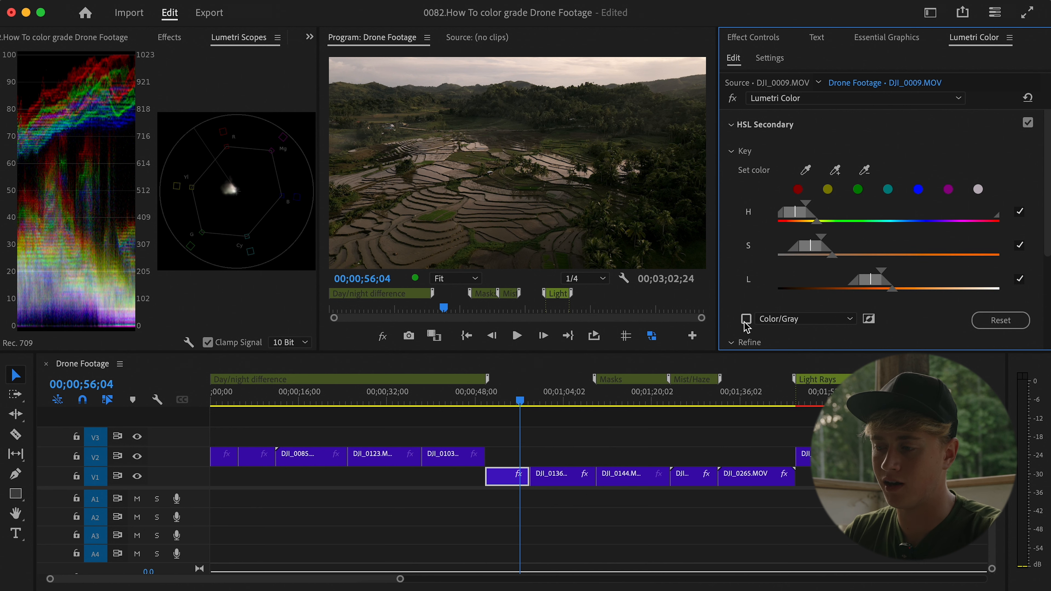
# Step: Widen the key's hue, saturation and luminance ranges to include more of the terraces in the mask
pyautogui.moveTo(818, 206); pyautogui.dragTo(828, 206)
pyautogui.moveTo(824, 242); pyautogui.dragTo(845, 242)
pyautogui.moveTo(884, 277); pyautogui.dragTo(911, 282)
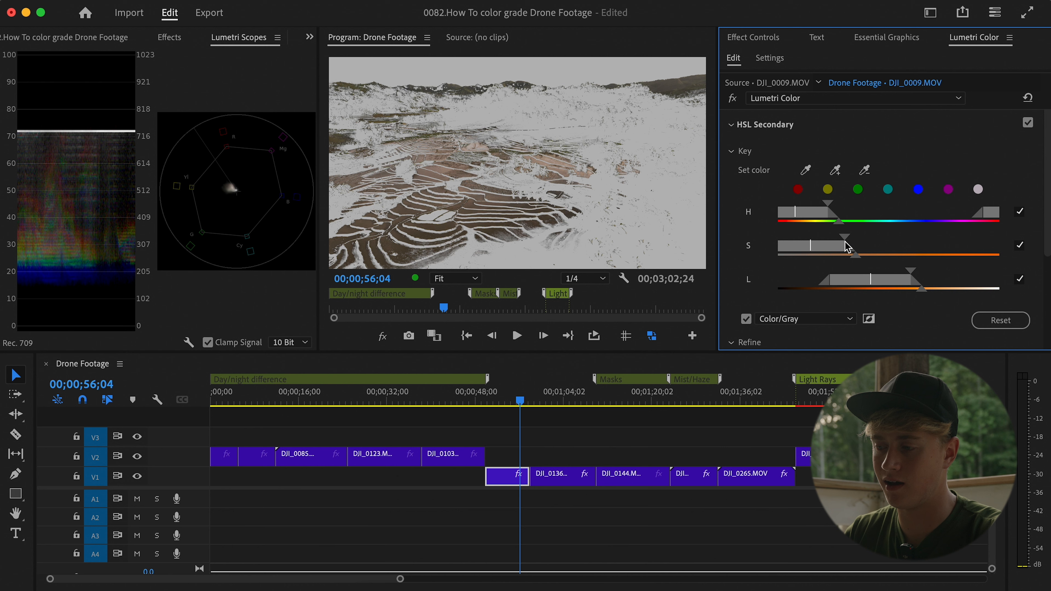
pyautogui.moveTo(828, 207); pyautogui.dragTo(870, 239)
pyautogui.moveTo(911, 272); pyautogui.dragTo(981, 272)
pyautogui.moveTo(870, 238); pyautogui.dragTo(962, 249)
# Step: Increase the denoise and blur refinement of the HSL key and turn off the mask preview
pyautogui.scroll(-5, 803, 232)
pyautogui.moveTo(798, 185); pyautogui.dragTo(866, 185)
pyautogui.moveTo(798, 204); pyautogui.dragTo(858, 205)
pyautogui.click(747, 143)
# Step: Raise the HSL Secondary correction sliders slightly for the keyed terrace colors
pyautogui.scroll(-4, 894, 285)
pyautogui.moveTo(904, 266); pyautogui.dragTo(918, 267)
pyautogui.moveTo(904, 305); pyautogui.dragTo(939, 305)
pyautogui.scroll(-3, 934, 305)
pyautogui.scroll(5, 907, 277)
pyautogui.moveTo(806, 260); pyautogui.dragTo(806, 261)
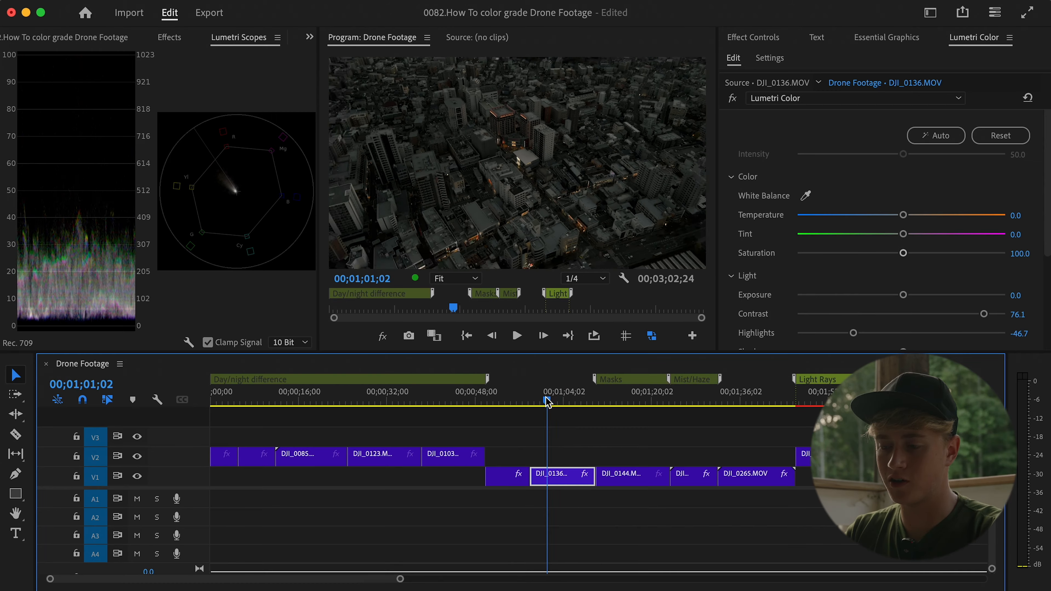
# Step: Play back the city clip DJI_0136.MOV to review its existing grade
pyautogui.moveTo(546, 404); pyautogui.dragTo(552, 403)
pyautogui.press('space')
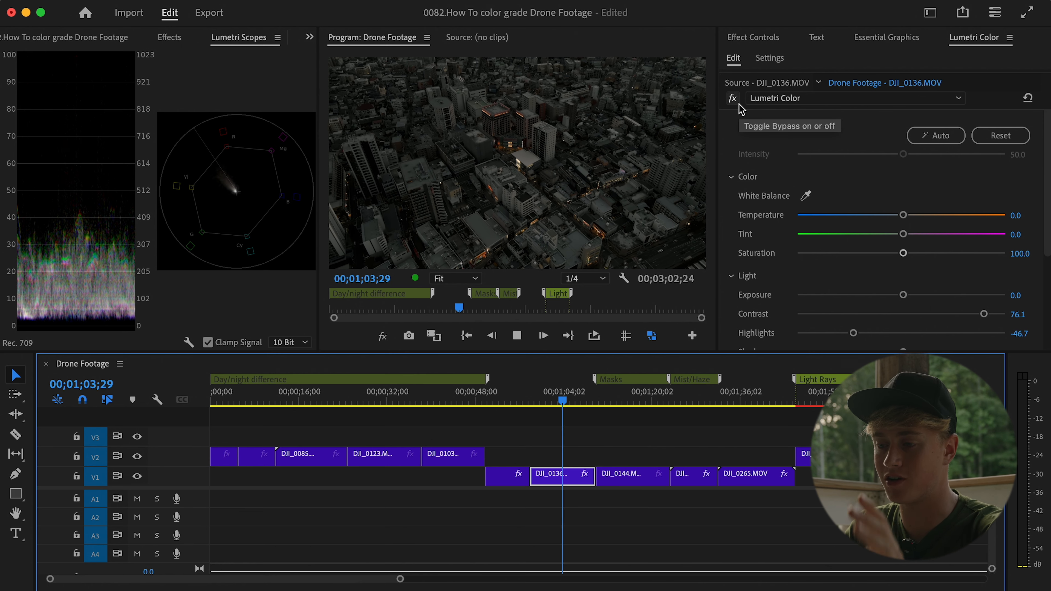
pyautogui.press('space')
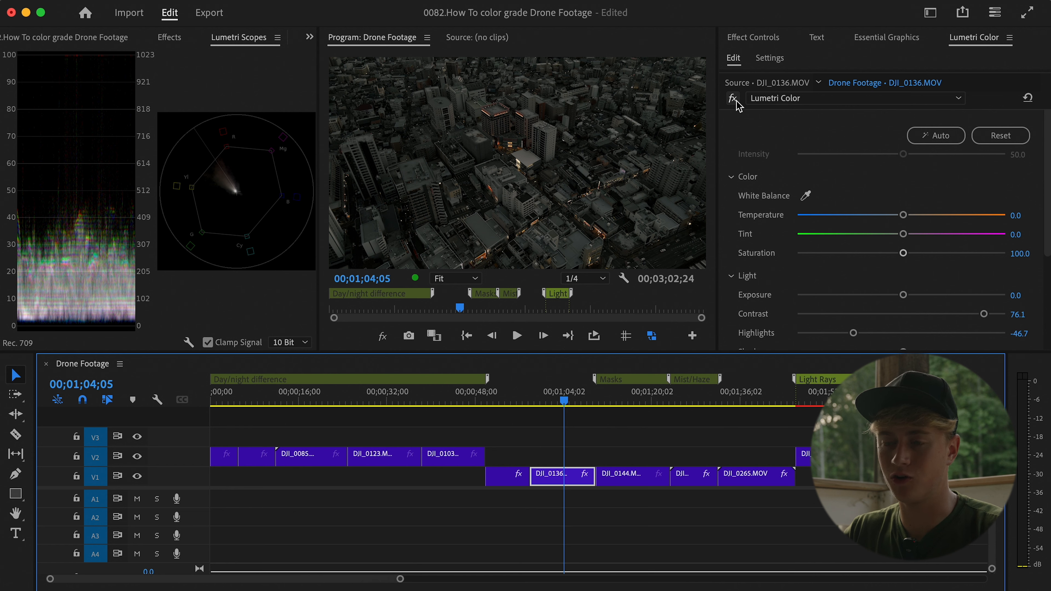
pyautogui.click(545, 396)
pyautogui.press('space')
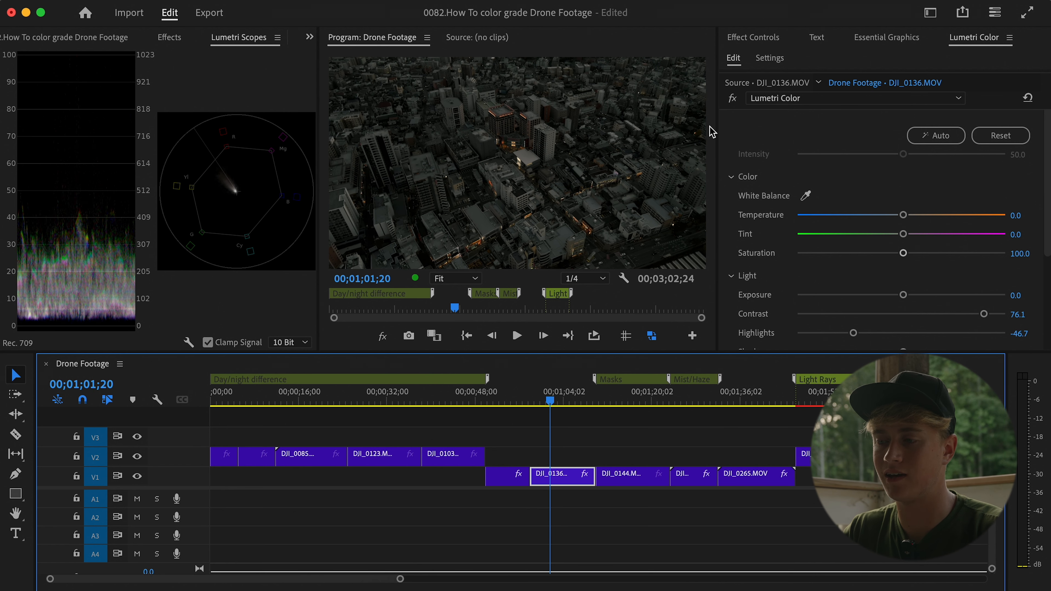
# Step: Compare the city clip DJI_0136.MOV with and without its existing Lumetri grade during short playbacks
pyautogui.press('space')
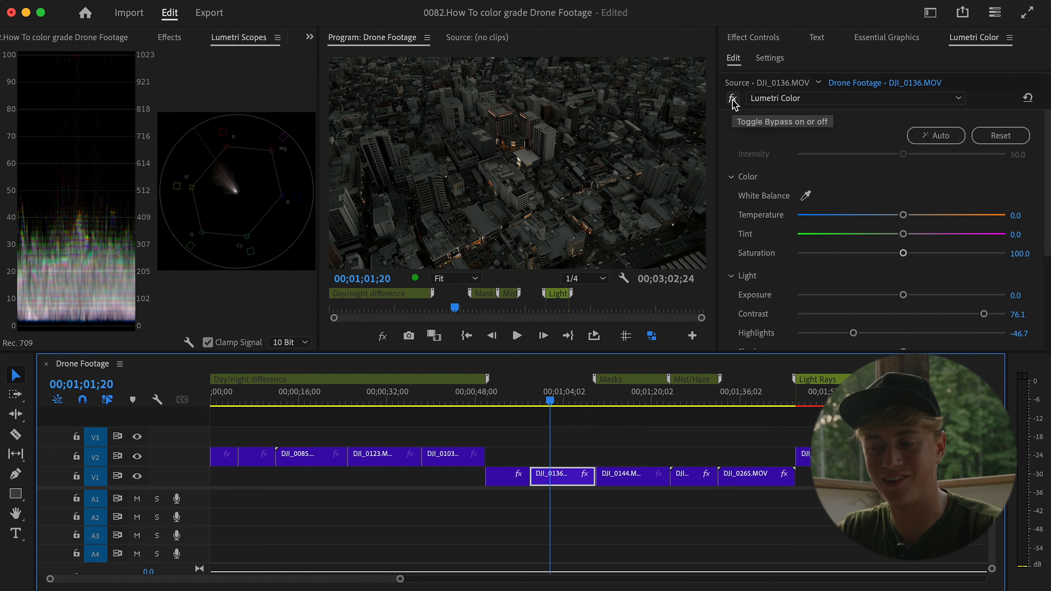
pyautogui.click(732, 98)
pyautogui.press('space')
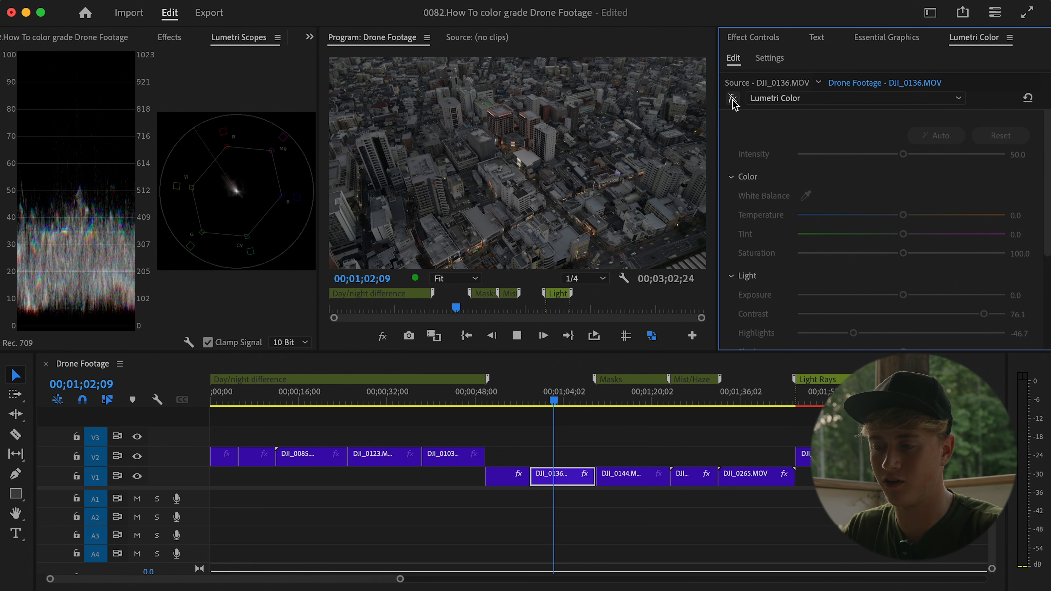
pyautogui.press('space')
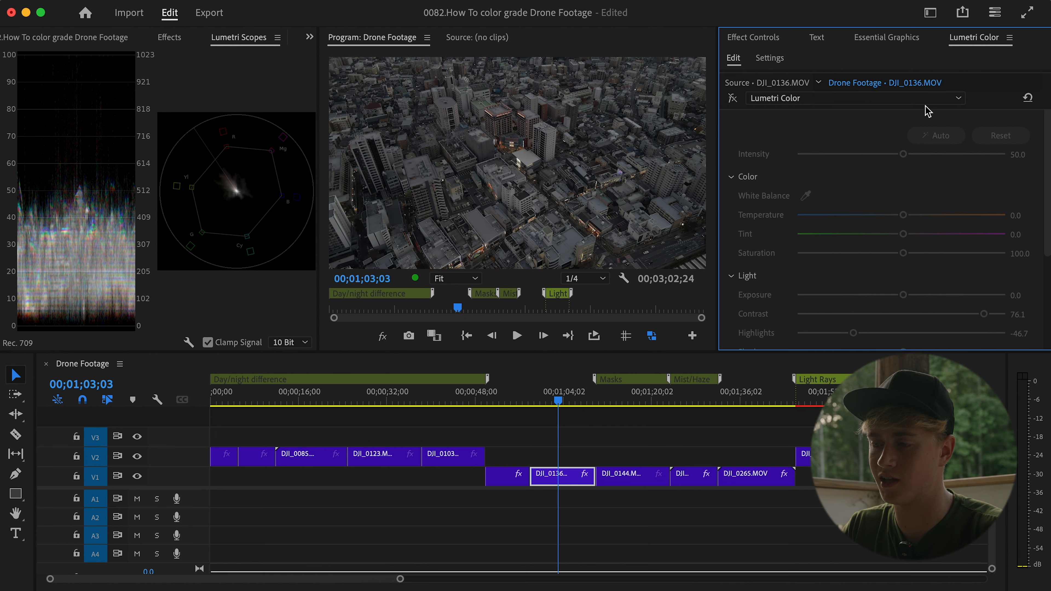
pyautogui.click(732, 99)
pyautogui.press('space')
pyautogui.press('space')
# Step: Reset the Lumetri grade on DJI_0136.MOV and set Contrast to 60.0 and Highlights to -34.7
pyautogui.click(1028, 98)
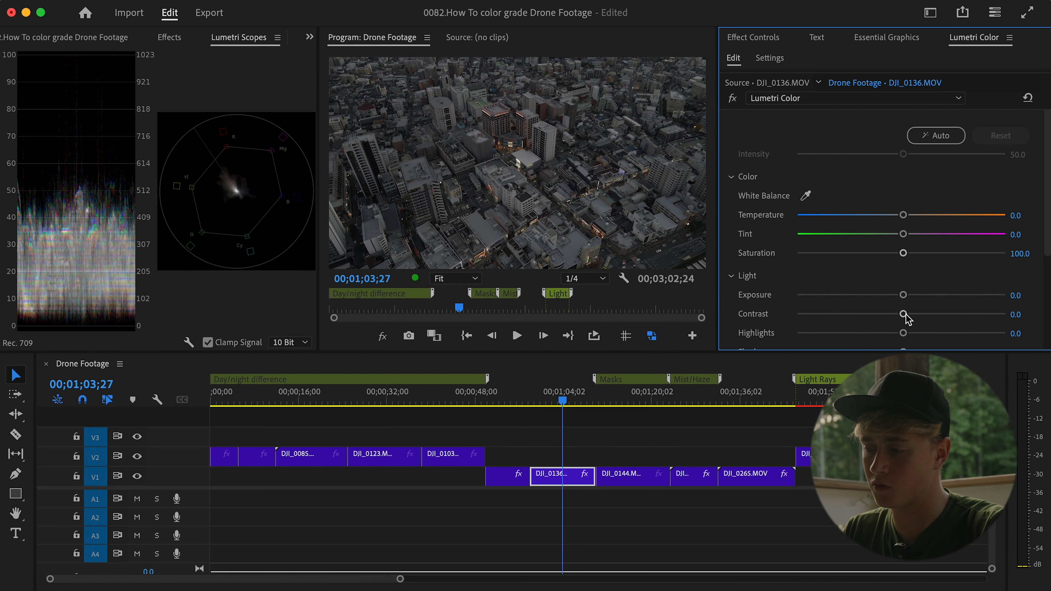
pyautogui.moveTo(908, 315); pyautogui.dragTo(924, 315)
pyautogui.doubleClick(925, 315)
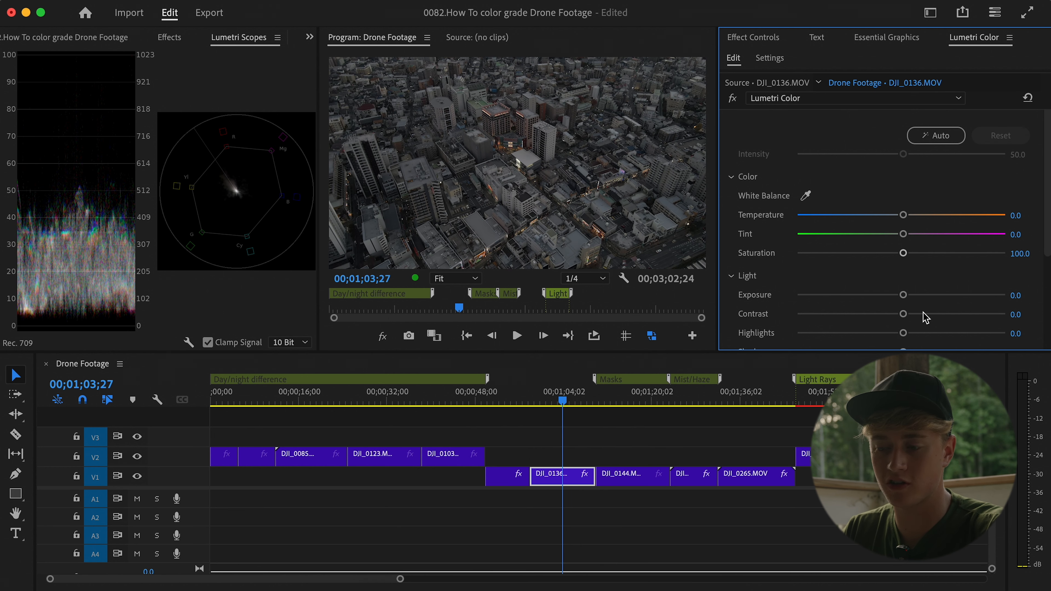
pyautogui.moveTo(926, 315); pyautogui.dragTo(967, 315)
pyautogui.scroll(-3, 898, 316)
pyautogui.moveTo(903, 260); pyautogui.dragTo(865, 260)
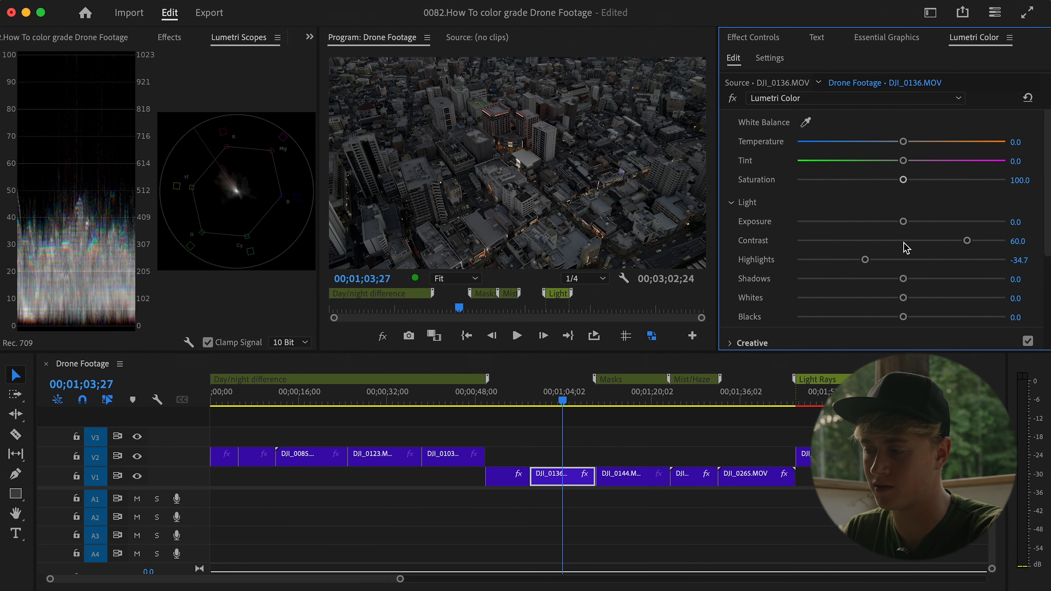
# Step: Set the city clip's Exposure to 0.3, Shadows to -7.4 and Blacks to -5.3
pyautogui.moveTo(905, 222); pyautogui.dragTo(908, 221)
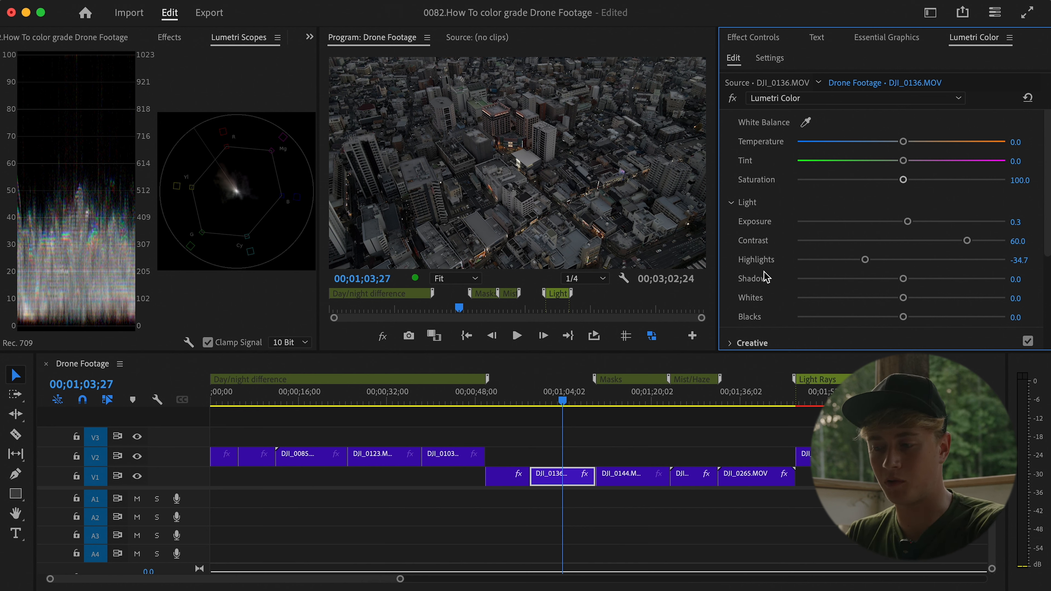
pyautogui.moveTo(903, 316); pyautogui.dragTo(897, 318)
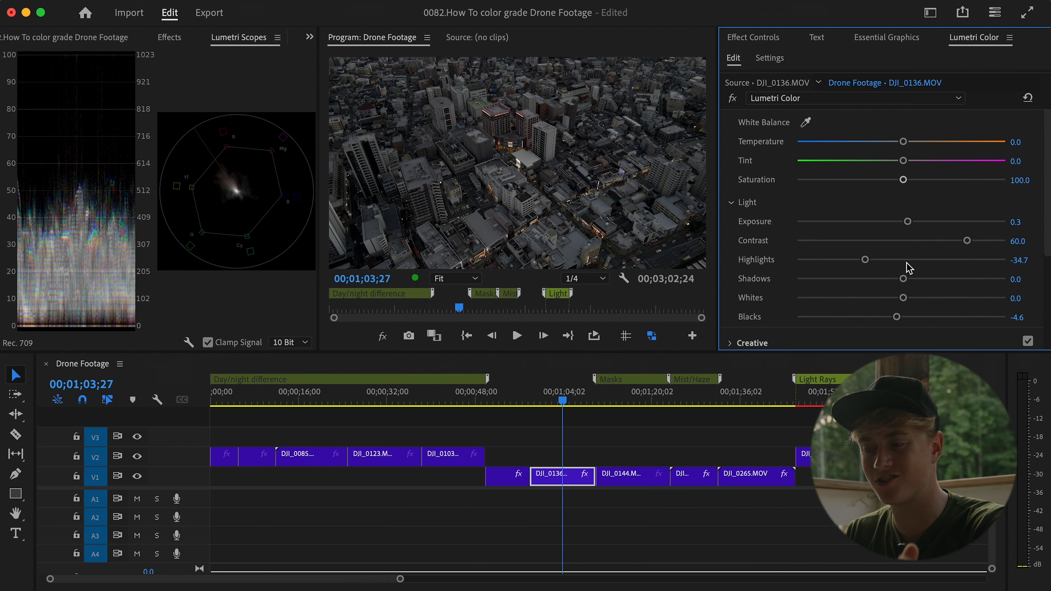
pyautogui.moveTo(903, 278); pyautogui.dragTo(895, 278)
# Step: Try cooling the city clip with a Temperature of -11.6, checking the vectorscope, and reset the slider
pyautogui.moveTo(904, 141); pyautogui.dragTo(894, 163)
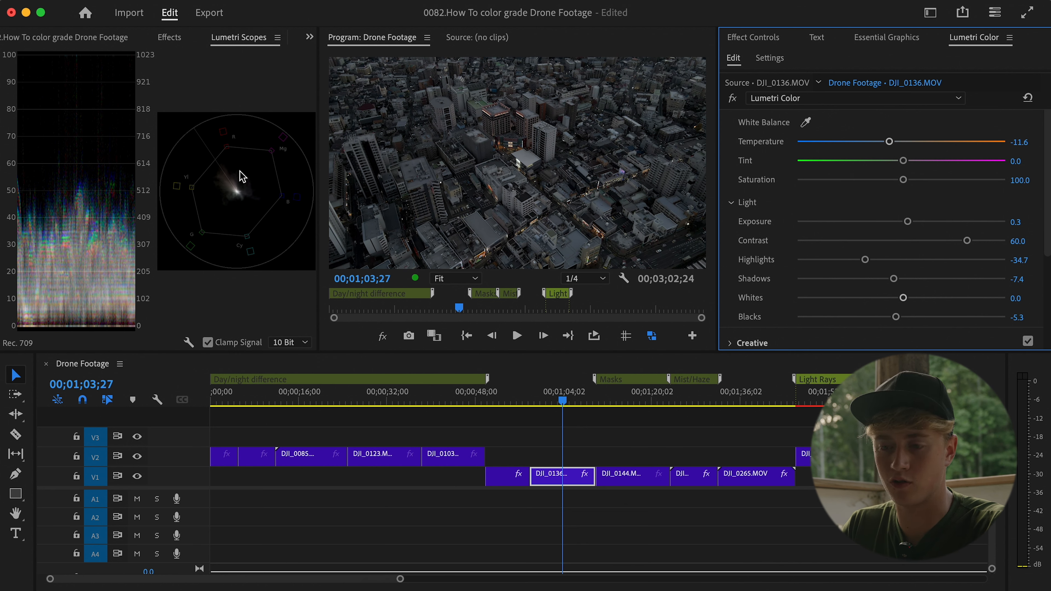
pyautogui.click(189, 342)
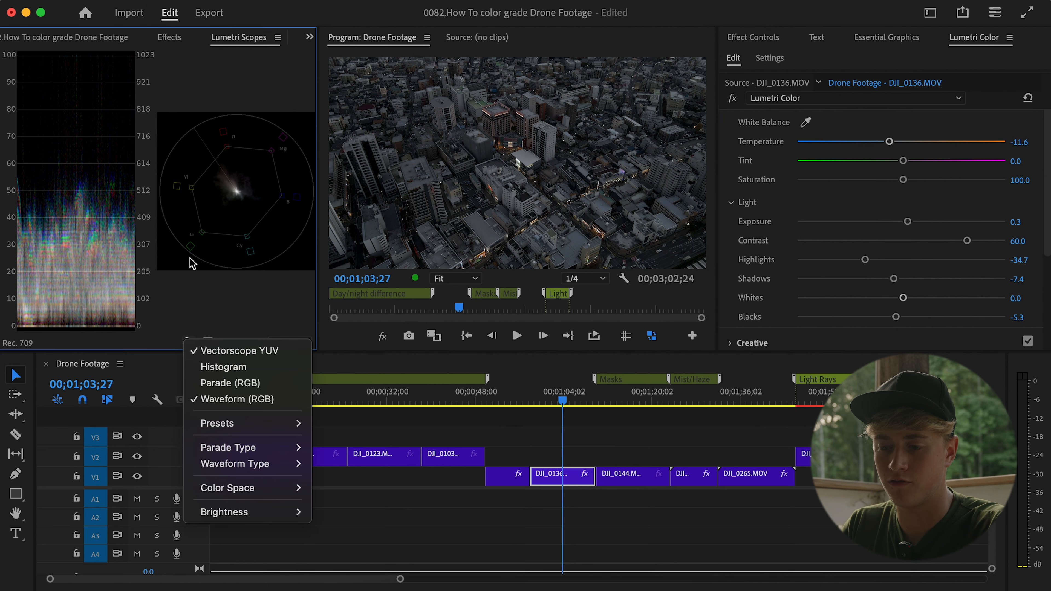
pyautogui.click(228, 207)
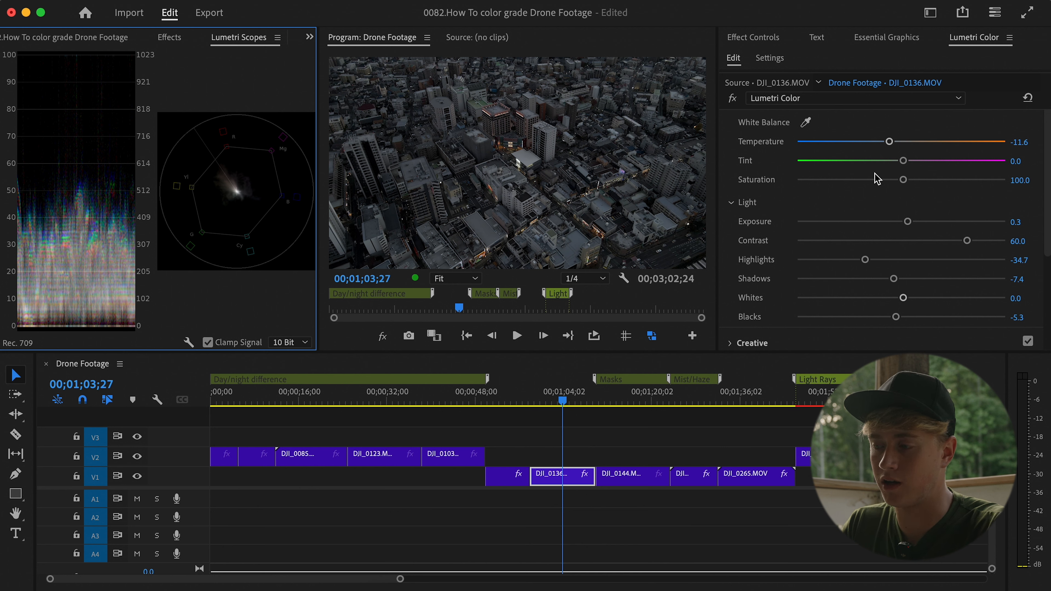
pyautogui.doubleClick(890, 141)
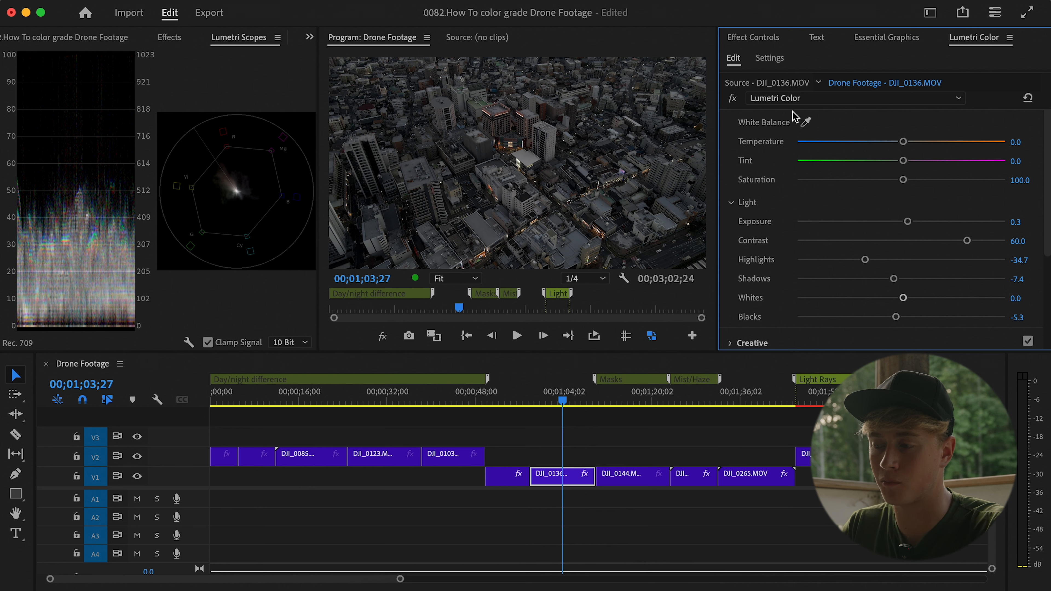
# Step: Set both the Temperature and the Tint of the city clip to -3.9
pyautogui.moveTo(906, 167)
pyautogui.mouseDown()
pyautogui.moveTo(906, 143)
pyautogui.moveTo(894, 141)
pyautogui.moveTo(909, 147)
pyautogui.moveTo(897, 149)
pyautogui.mouseUp()
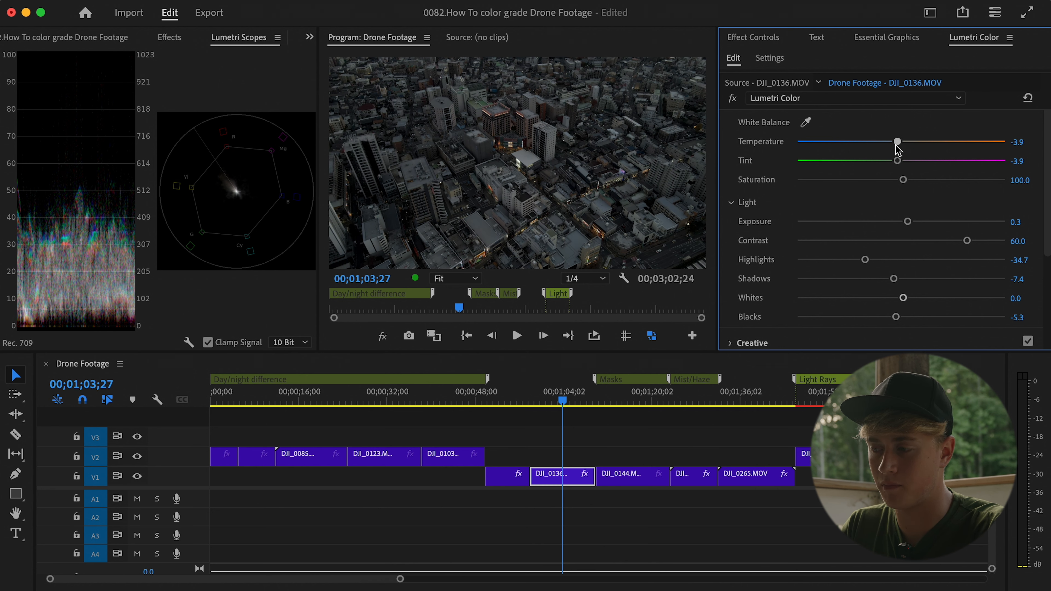
# Step: Shape the Hue vs Sat curve to lower the saturation of blues and cyans and boost the oranges
pyautogui.scroll(-4, 757, 234)
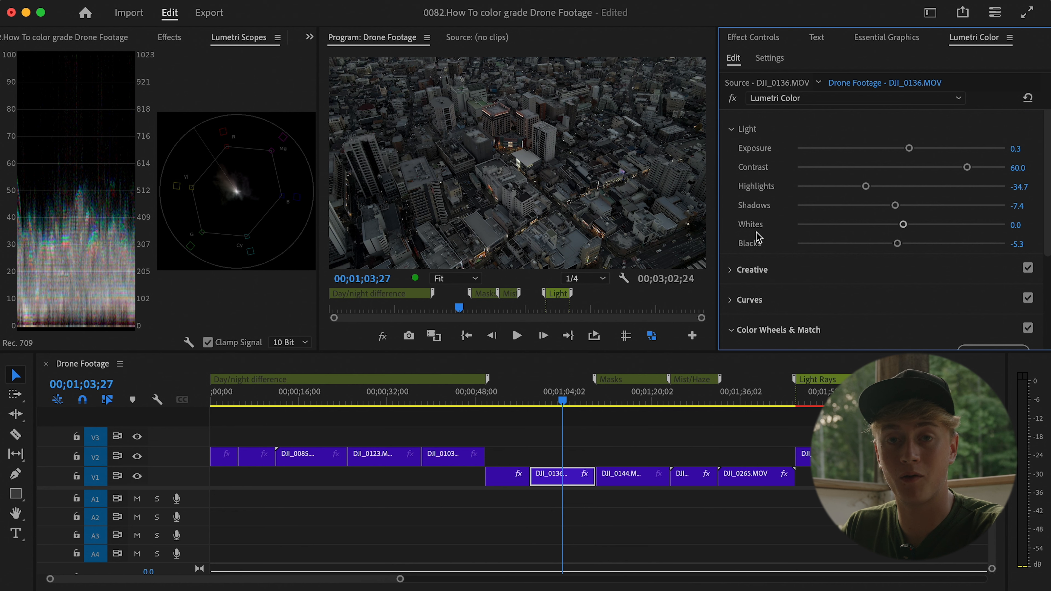
pyautogui.scroll(-5, 757, 233)
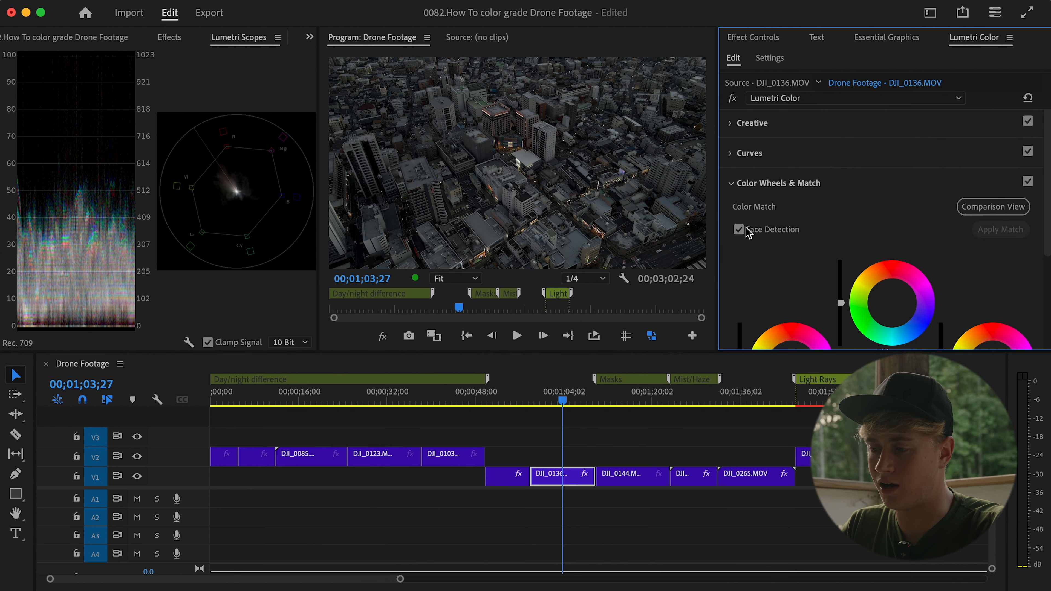
pyautogui.click(750, 153)
pyautogui.scroll(-3, 818, 265)
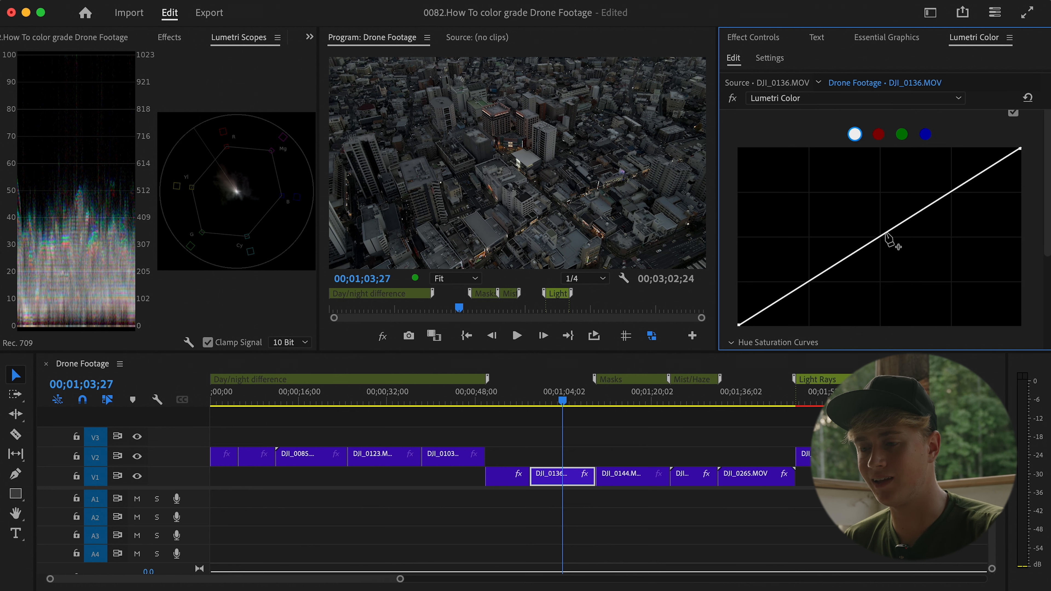
pyautogui.scroll(1, 886, 239)
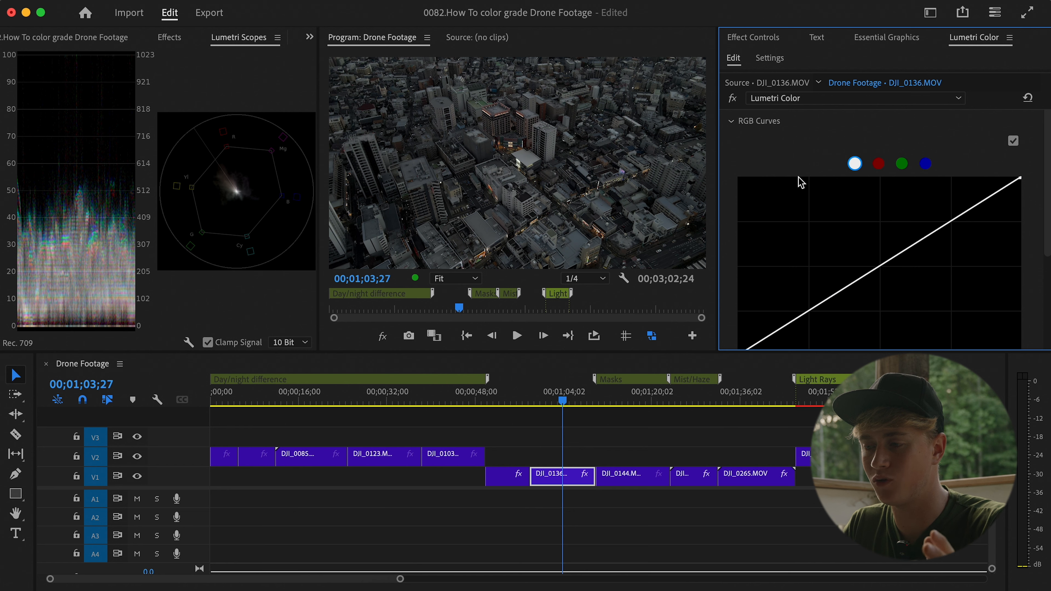
pyautogui.scroll(-3, 800, 183)
pyautogui.scroll(2, 799, 182)
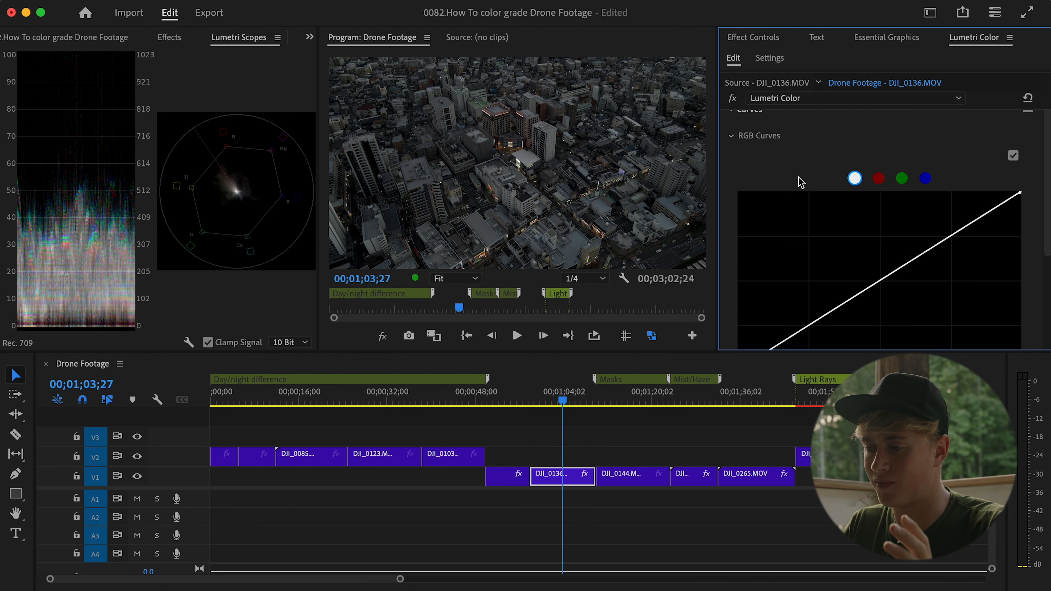
pyautogui.scroll(-6, 799, 181)
pyautogui.scroll(-1, 824, 209)
pyautogui.click(832, 196)
pyautogui.click(1000, 194)
pyautogui.moveTo(751, 195); pyautogui.dragTo(1020, 238)
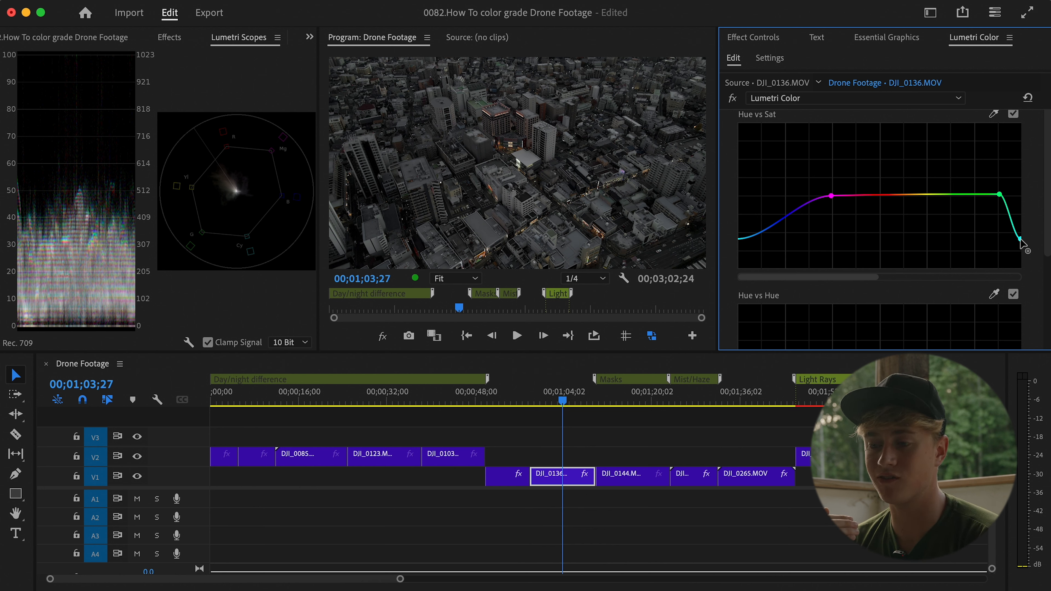
pyautogui.moveTo(907, 194); pyautogui.dragTo(907, 173)
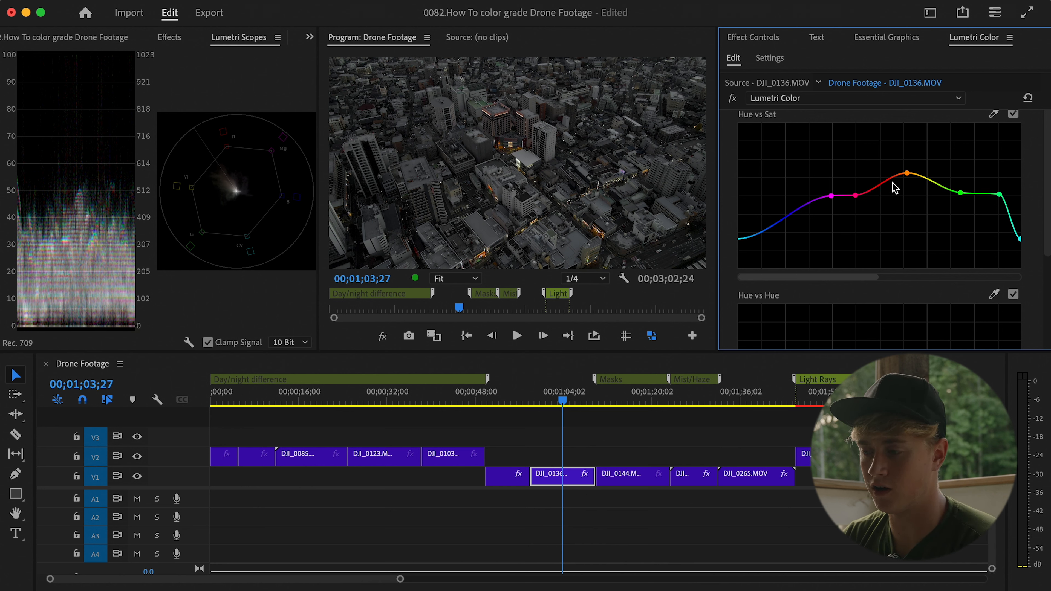
# Step: Anchor the Hue vs Hue curve at magenta and green and pull the orange range between them down
pyautogui.scroll(-6, 852, 228)
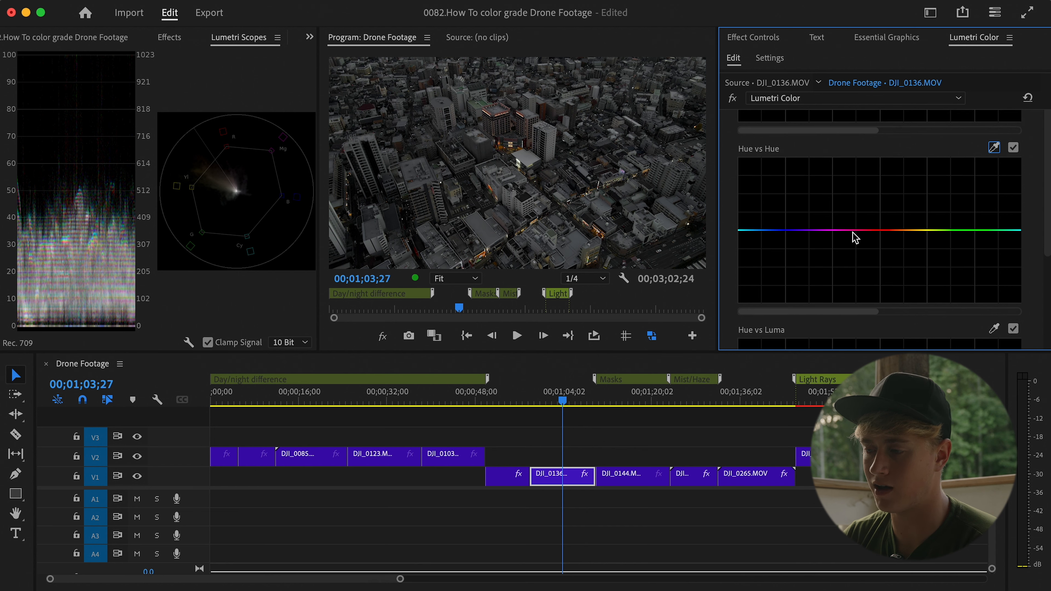
pyautogui.click(876, 206)
pyautogui.moveTo(910, 206)
pyautogui.mouseDown()
pyautogui.moveTo(911, 230)
pyautogui.moveTo(913, 217)
pyautogui.mouseUp()
pyautogui.scroll(5, 911, 225)
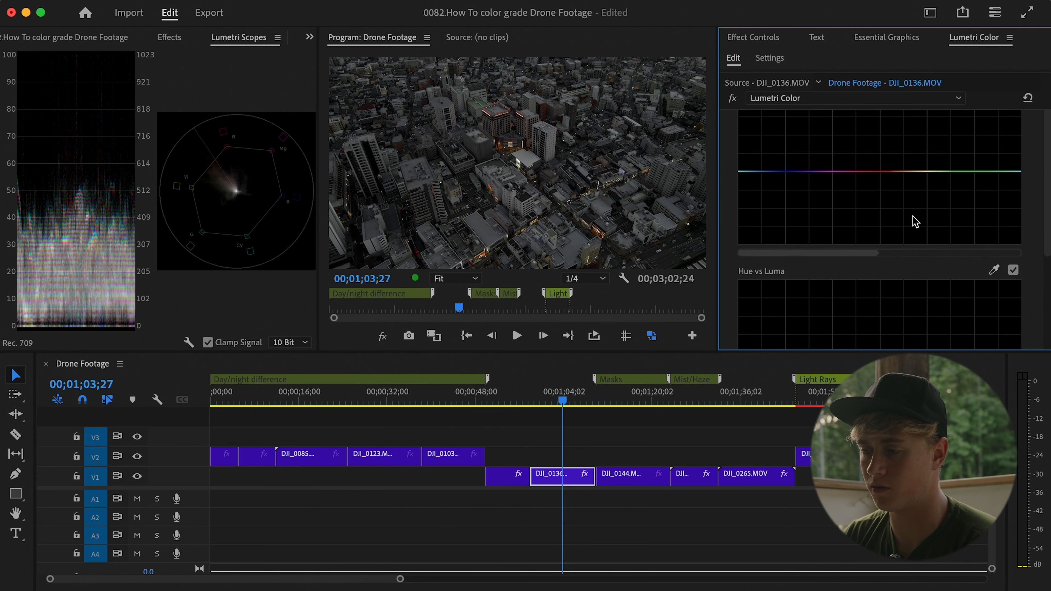
pyautogui.click(849, 230)
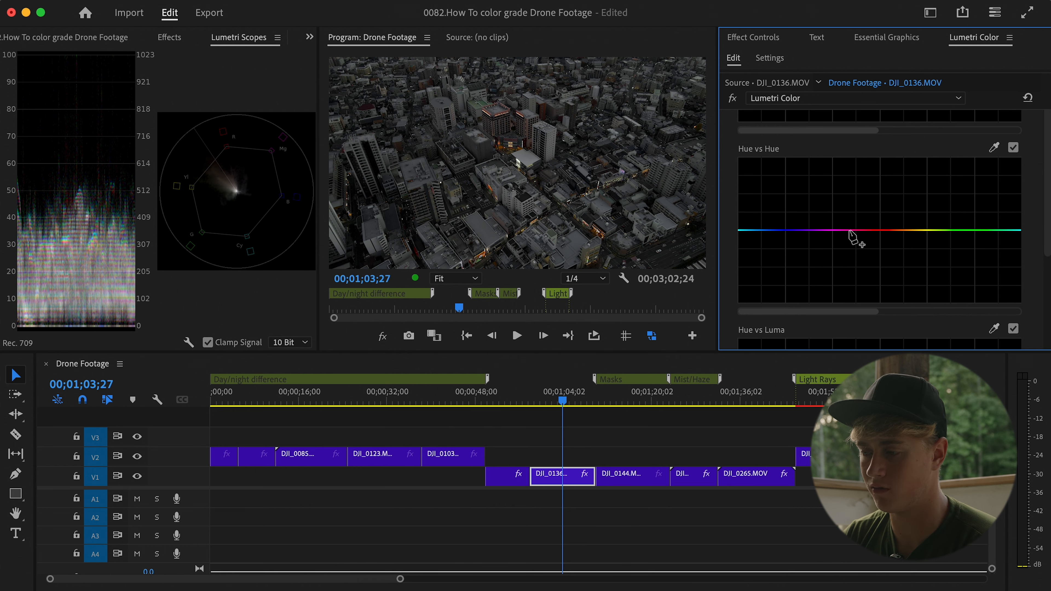
pyautogui.click(985, 230)
pyautogui.moveTo(914, 231); pyautogui.dragTo(915, 269)
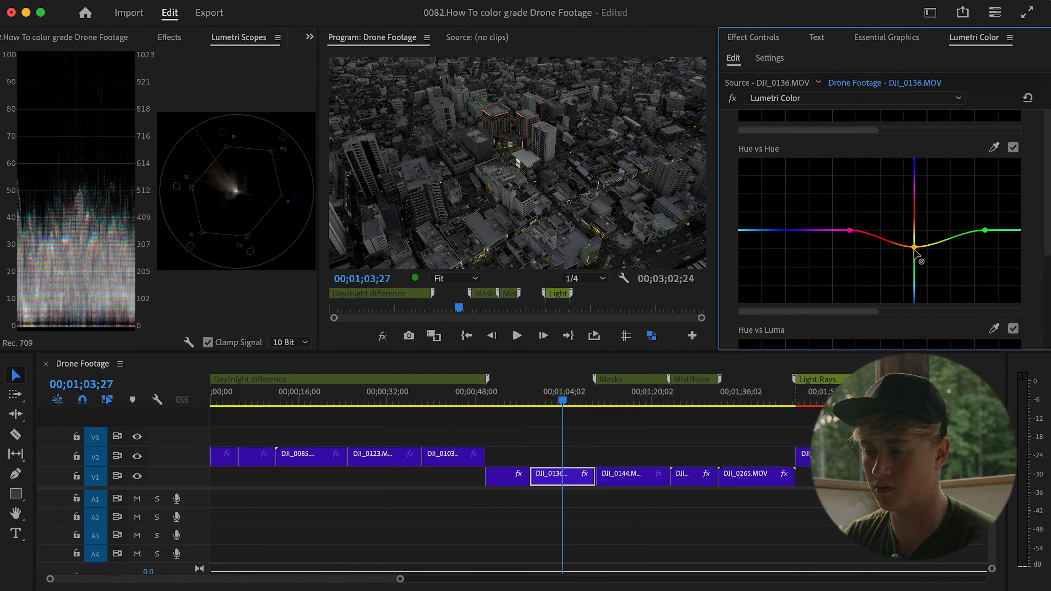
# Step: Compare the city clip before and after the new grade by bypassing and re-enabling the Lumetri effect
pyautogui.scroll(10, 800, 204)
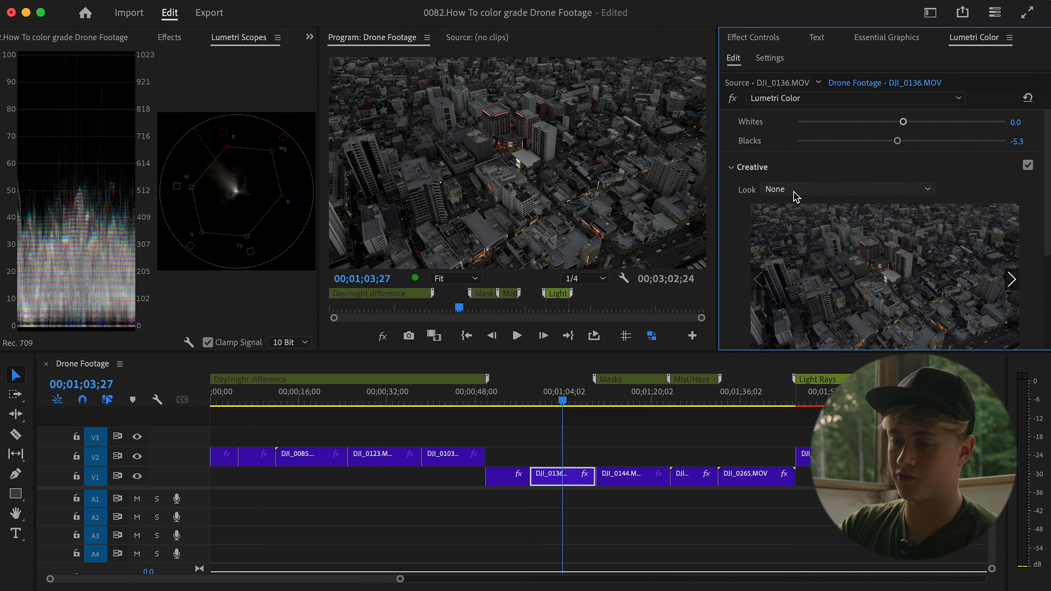
pyautogui.click(733, 97)
pyautogui.click(733, 98)
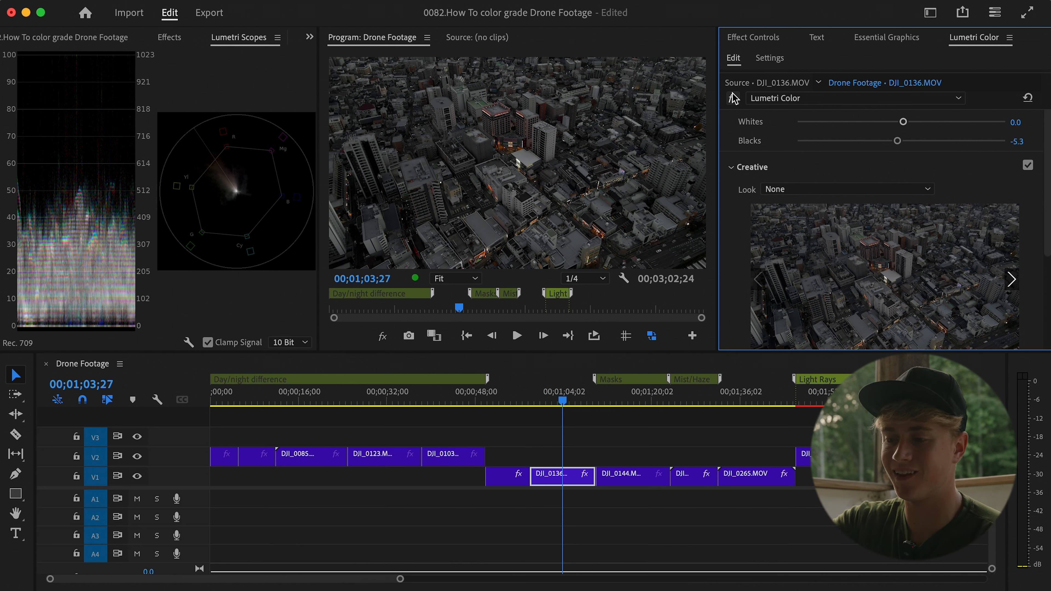
# Step: Apply the 6.Kodak Inspired creative look to the city clip and compare it switched off and on
pyautogui.click(792, 190)
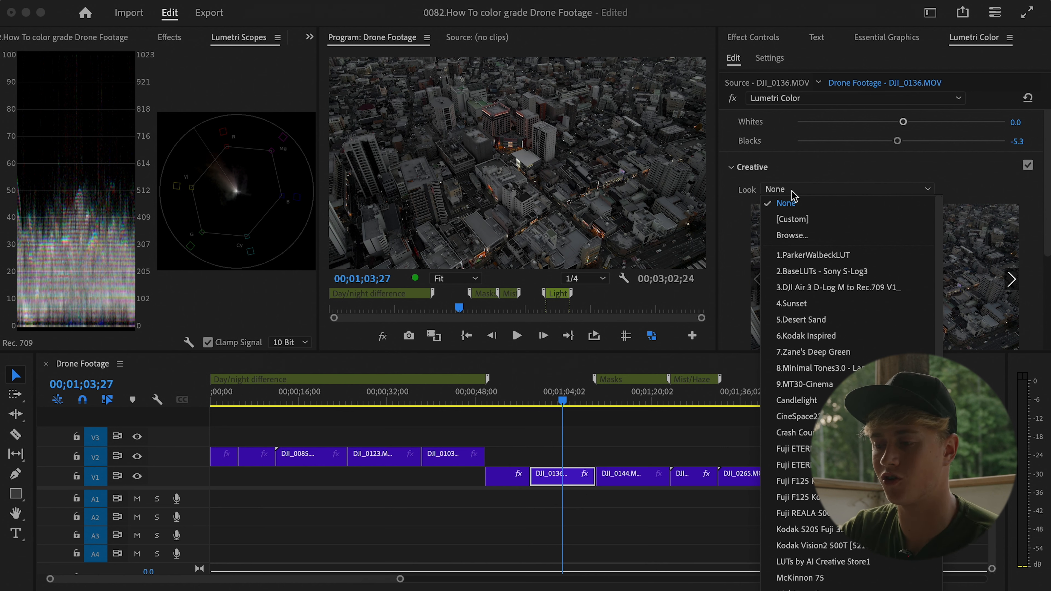
pyautogui.click(820, 338)
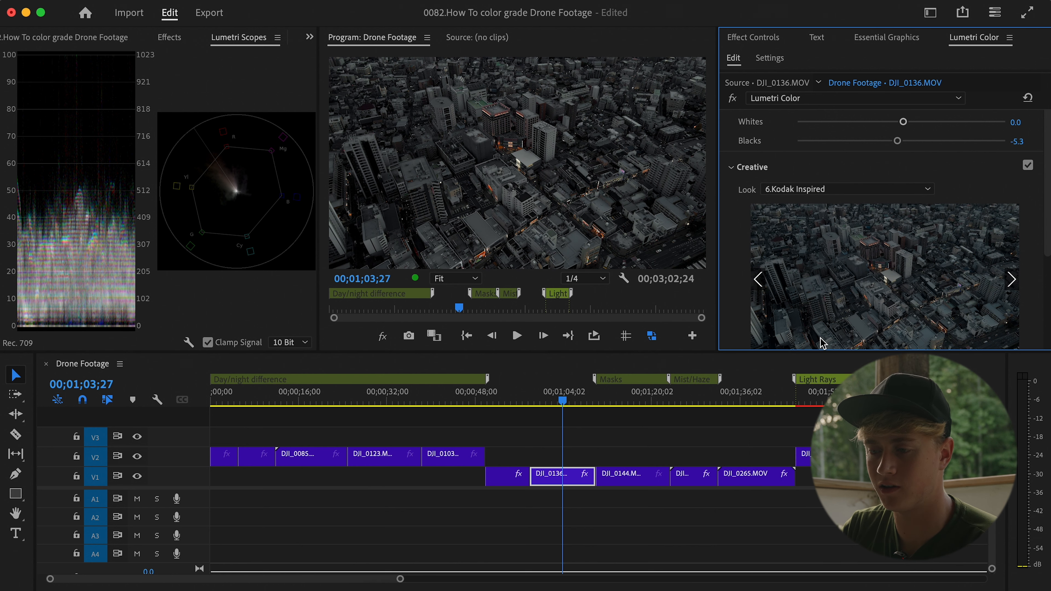
pyautogui.click(1028, 166)
pyautogui.click(1028, 166)
# Step: Play back the graded city clip from near its start and collapse the Creative settings
pyautogui.scroll(5, 919, 269)
pyautogui.click(550, 401)
pyautogui.press('space')
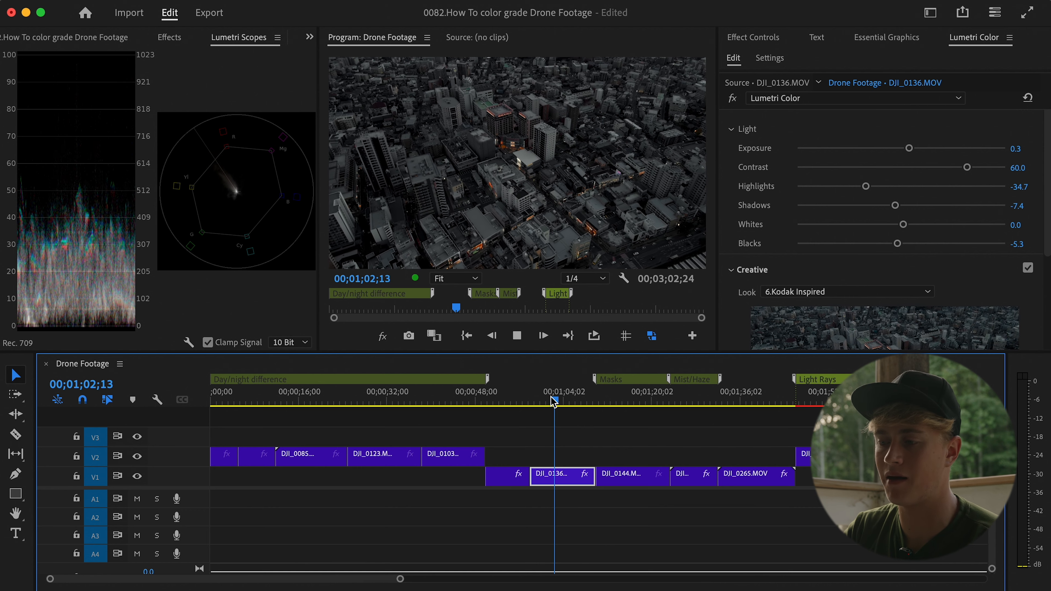
pyautogui.click(755, 270)
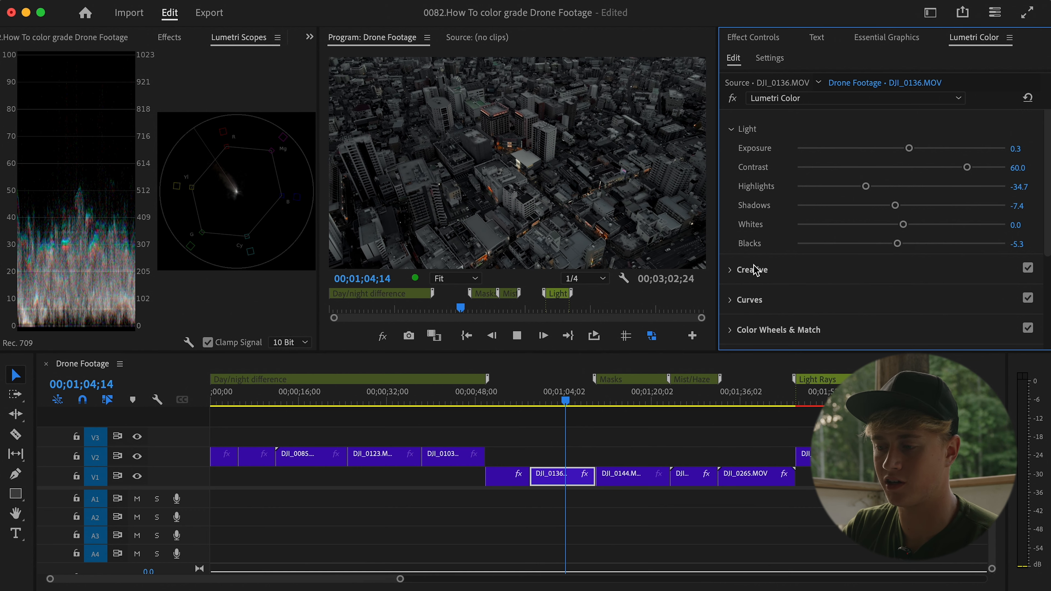
pyautogui.press('space')
# Step: Toggle the Color Wheels & Match and Curves adjustments to check their effect on the city clip
pyautogui.scroll(-2, 981, 232)
pyautogui.click(1028, 240)
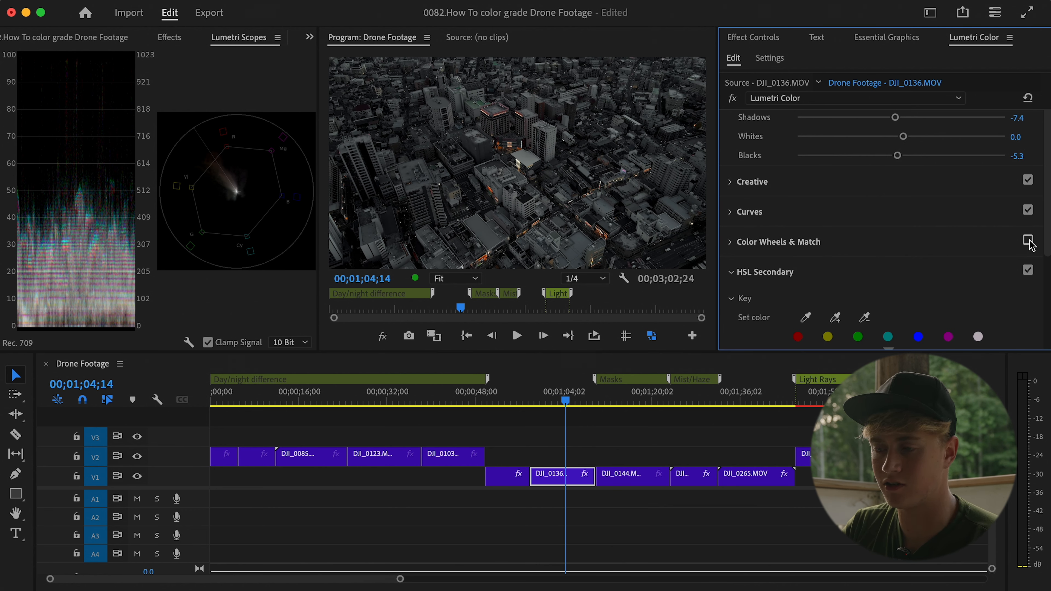
pyautogui.click(1028, 210)
pyautogui.click(1028, 210)
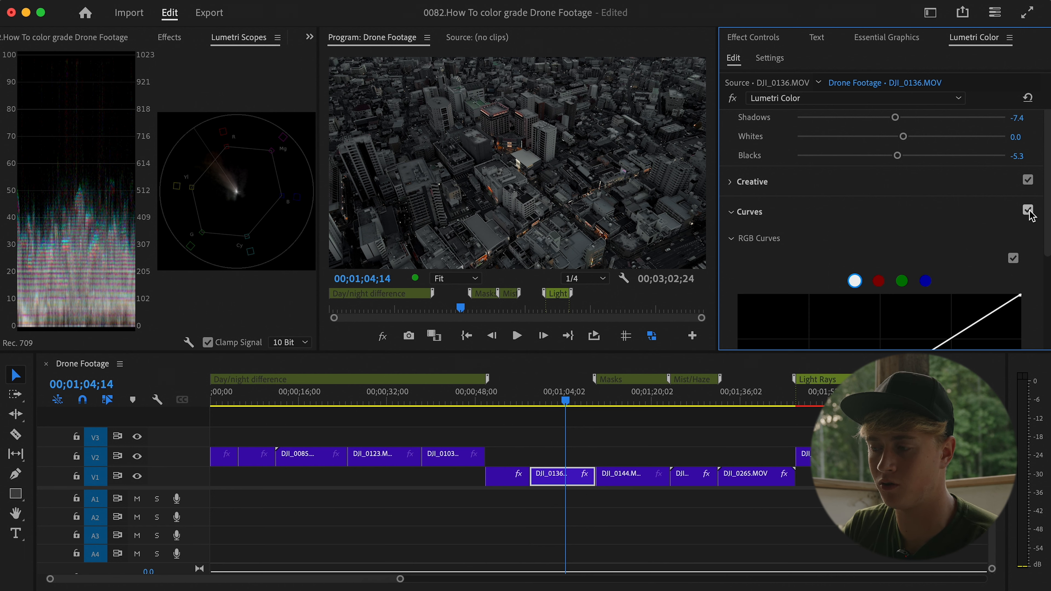
pyautogui.click(1028, 211)
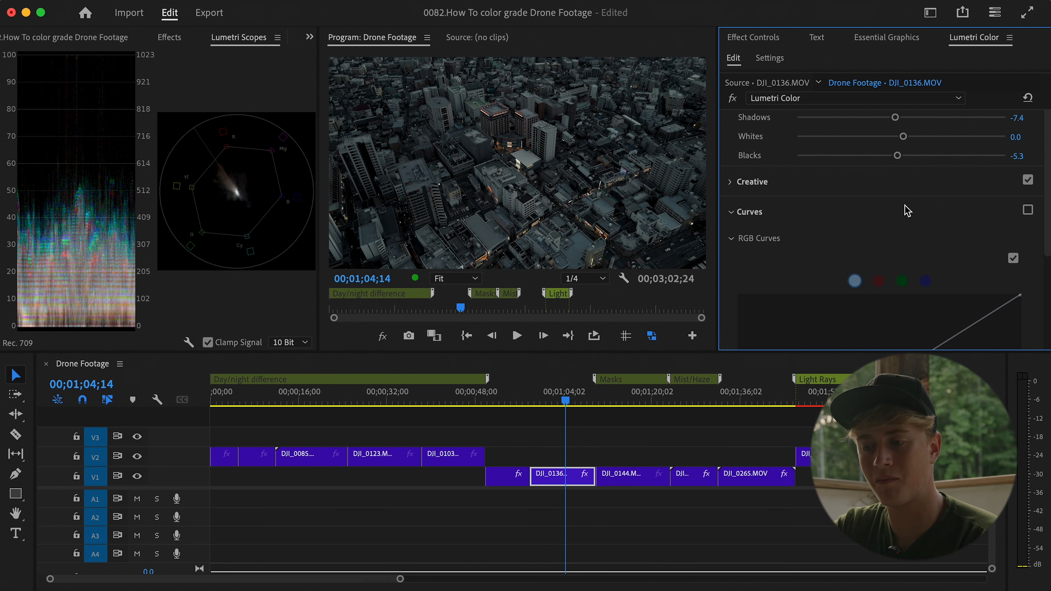
pyautogui.click(1029, 210)
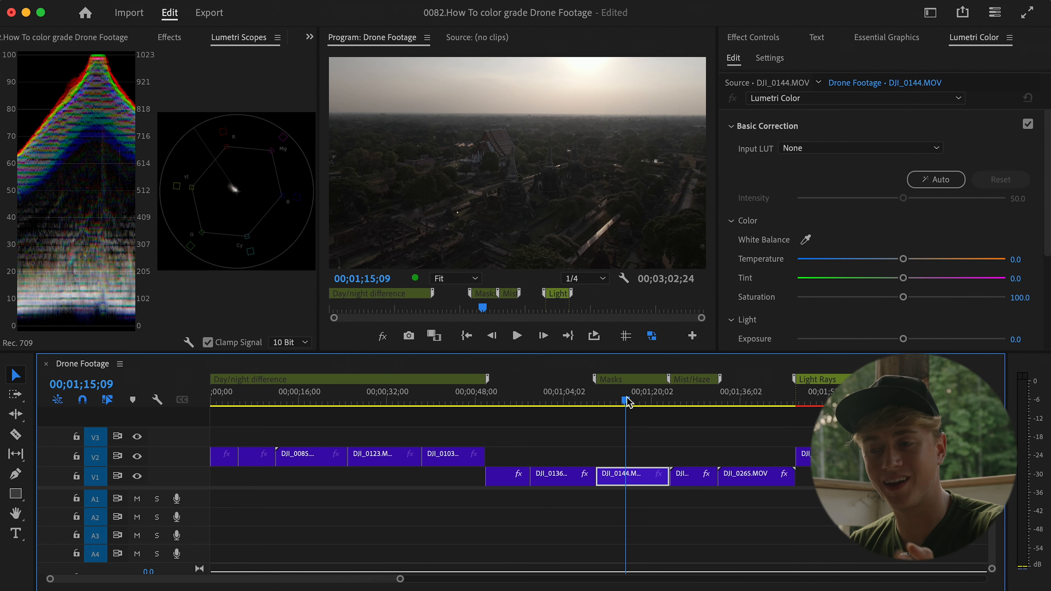
# Step: Move the playhead to 00;01;15;17 within the sunlit landscape clip DJI_0144.MOV
pyautogui.moveTo(627, 401); pyautogui.dragTo(629, 400)
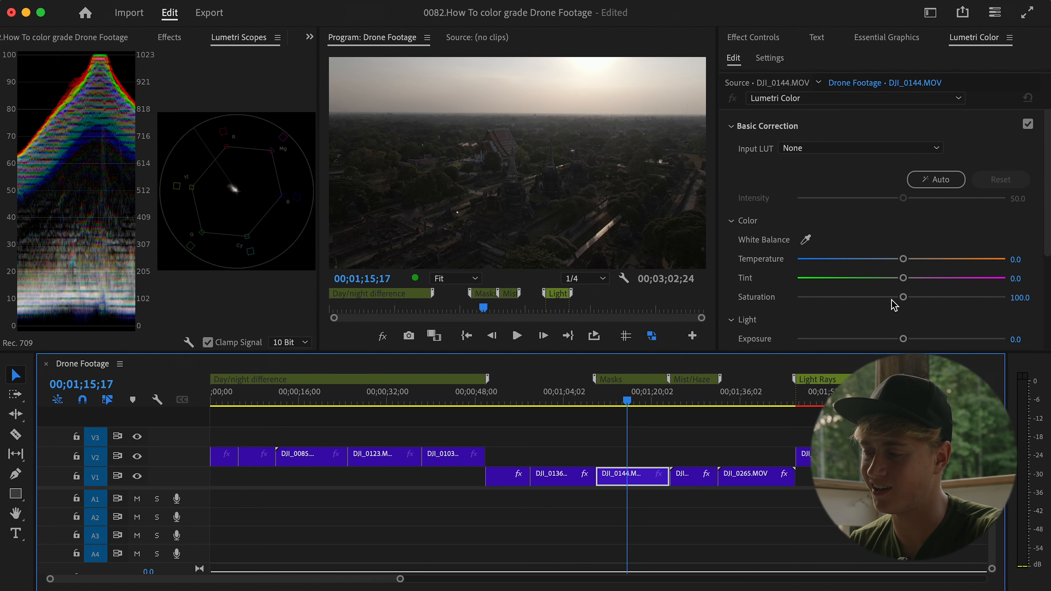
# Step: On clip DJI_0144.MOV, set Contrast 25.6, Highlights -34.7, Shadows 22.1, Blacks -6.0 and Temperature 11.6
pyautogui.scroll(-4, 894, 306)
pyautogui.moveTo(903, 270); pyautogui.dragTo(925, 309)
pyautogui.moveTo(903, 171)
pyautogui.mouseDown()
pyautogui.moveTo(929, 170)
pyautogui.moveTo(913, 170)
pyautogui.mouseUp()
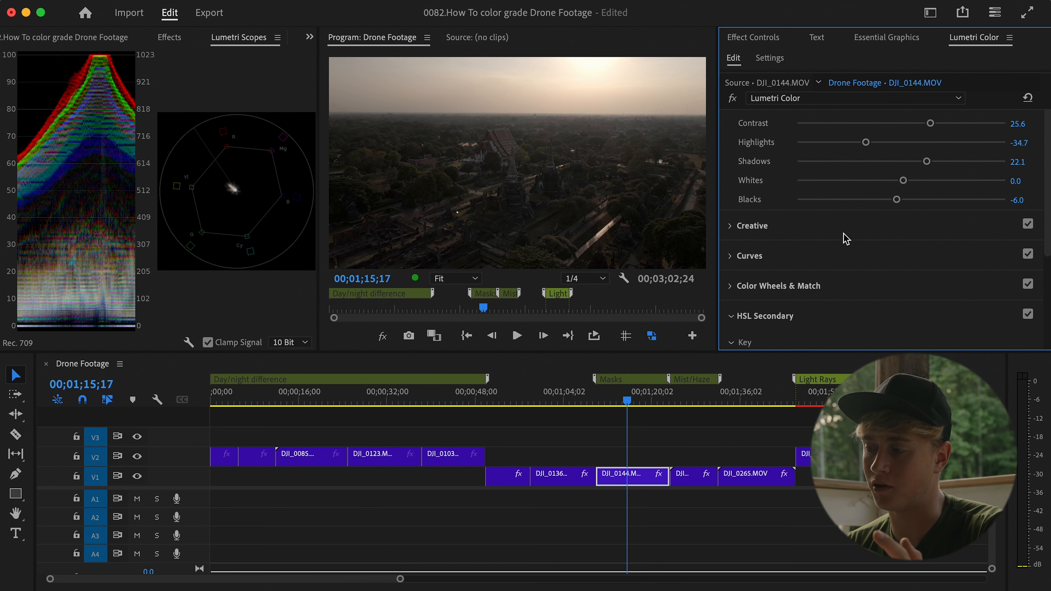
# Step: Try raising the landscape clip's Contrast to 62.8 and undo that change
pyautogui.scroll(5, 844, 241)
pyautogui.moveTo(932, 227); pyautogui.dragTo(966, 227)
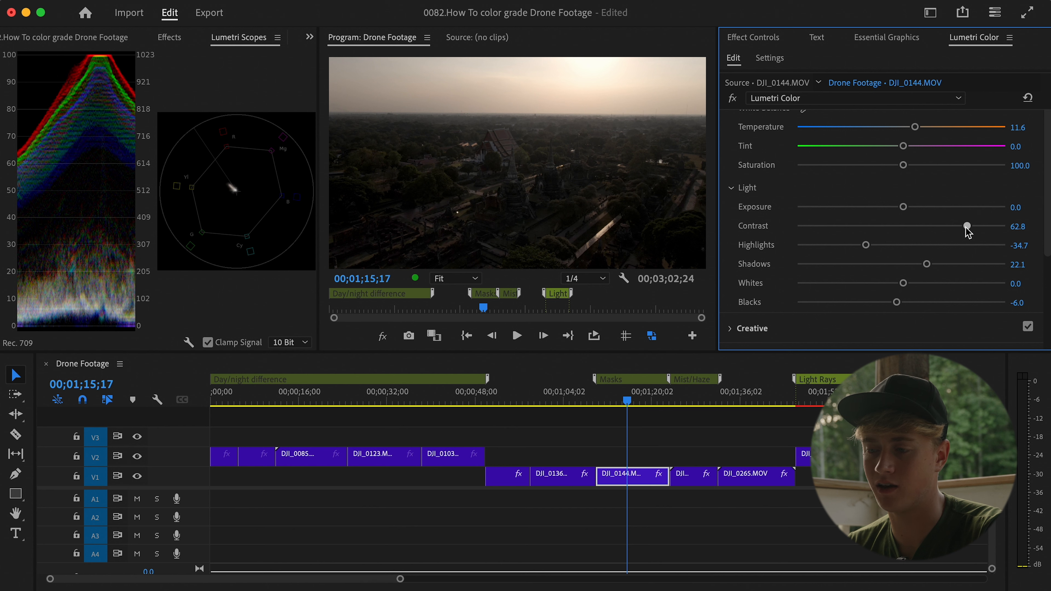
pyautogui.press('super+z')
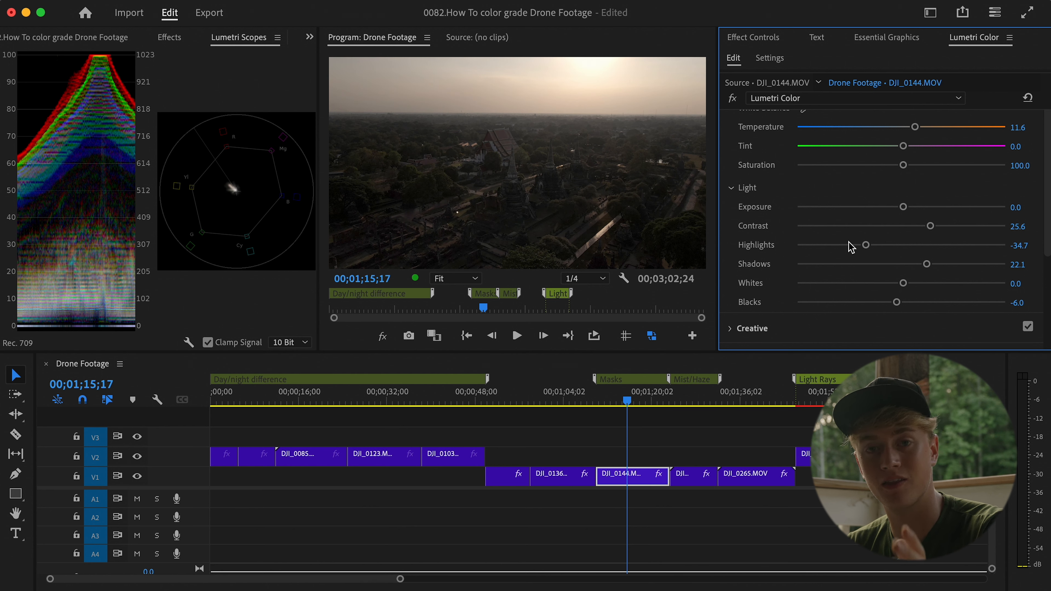
# Step: Add a second Lumetri Color effect to clip DJI_0144.MOV and select it in the clip's effect list
pyautogui.click(753, 38)
pyautogui.click(171, 38)
pyautogui.scroll(-3, 62, 198)
pyautogui.scroll(-3, 62, 198)
pyautogui.moveTo(70, 227); pyautogui.dragTo(626, 482)
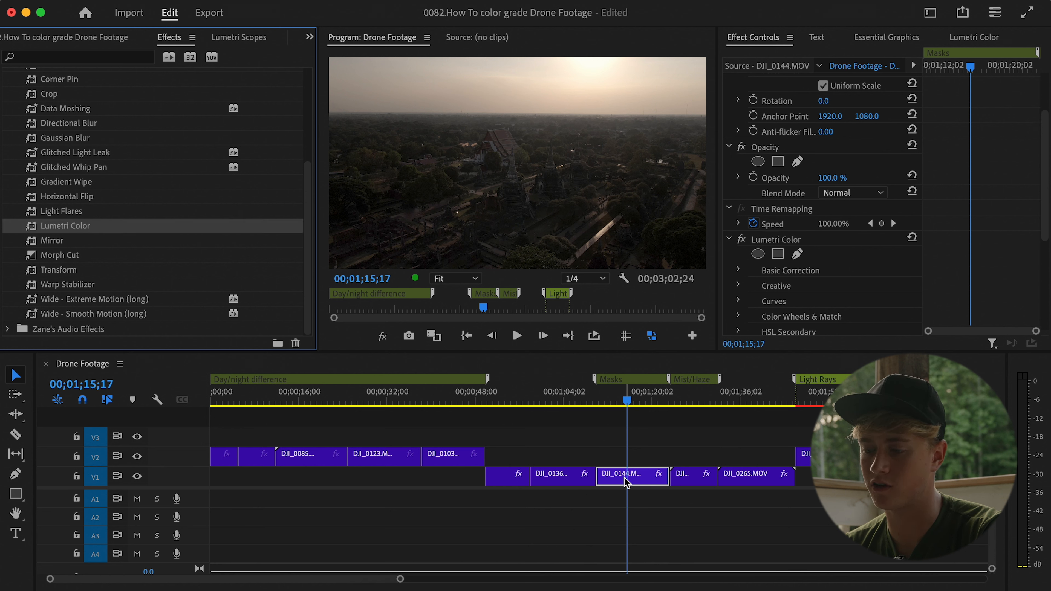
pyautogui.click(780, 238)
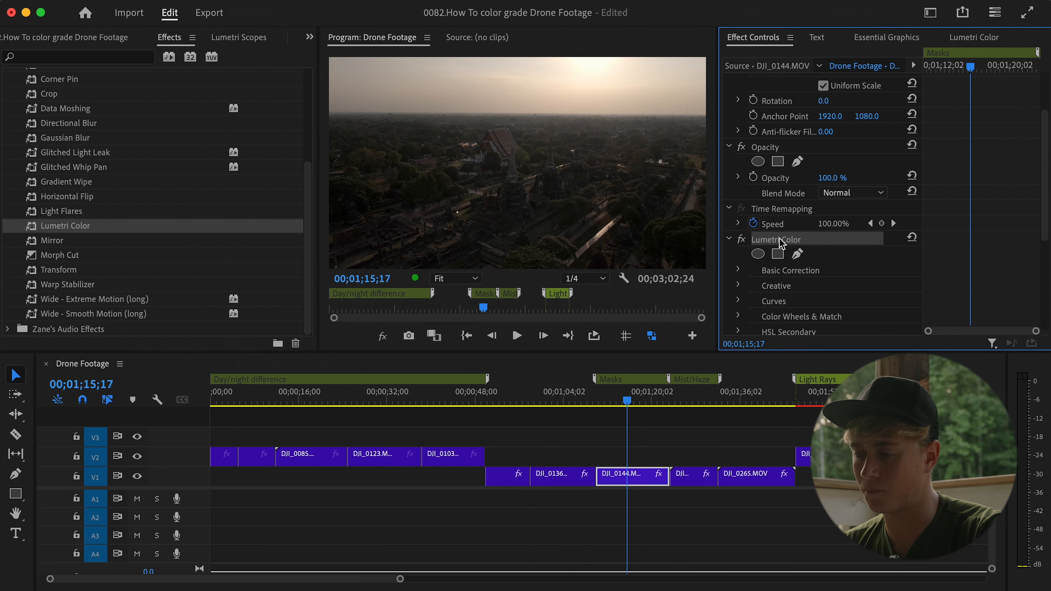
pyautogui.scroll(-4, 780, 238)
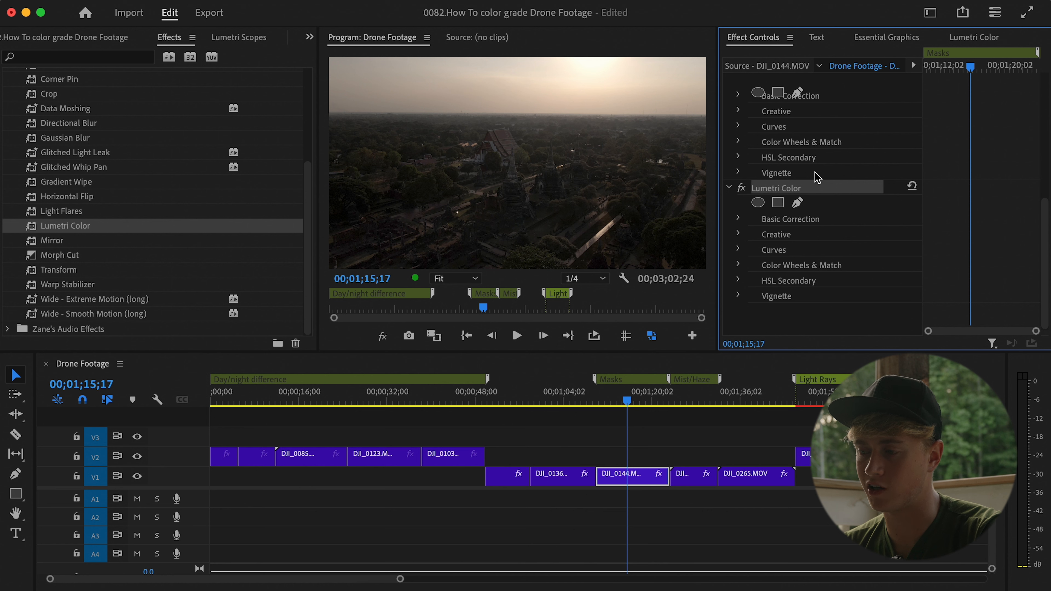
# Step: Rename the second Lumetri Color effect on the landscape clip as Mask
pyautogui.rightClick(783, 195)
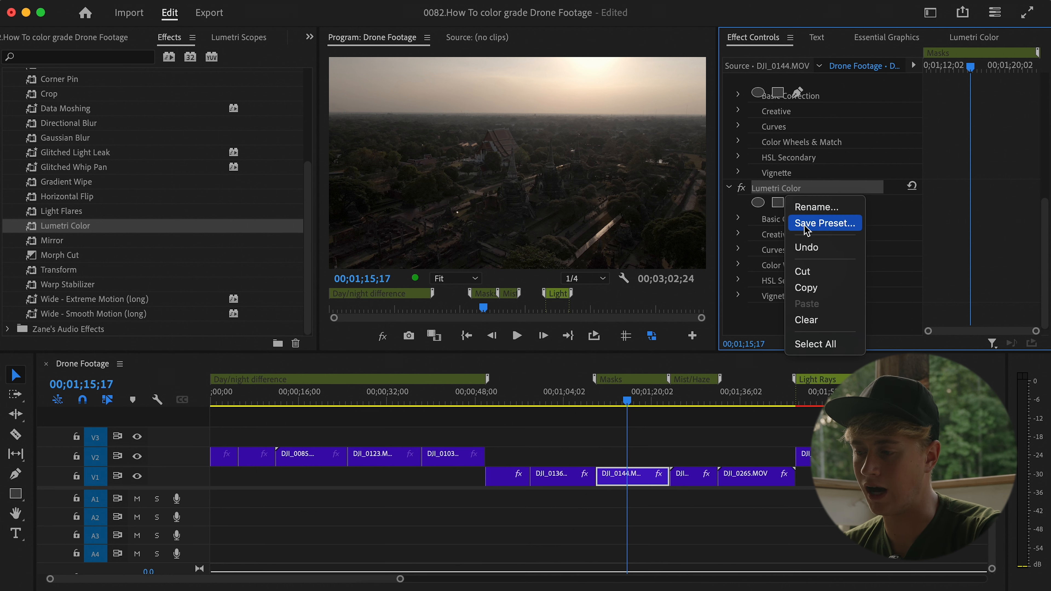
pyautogui.click(826, 208)
pyautogui.write('Mas')
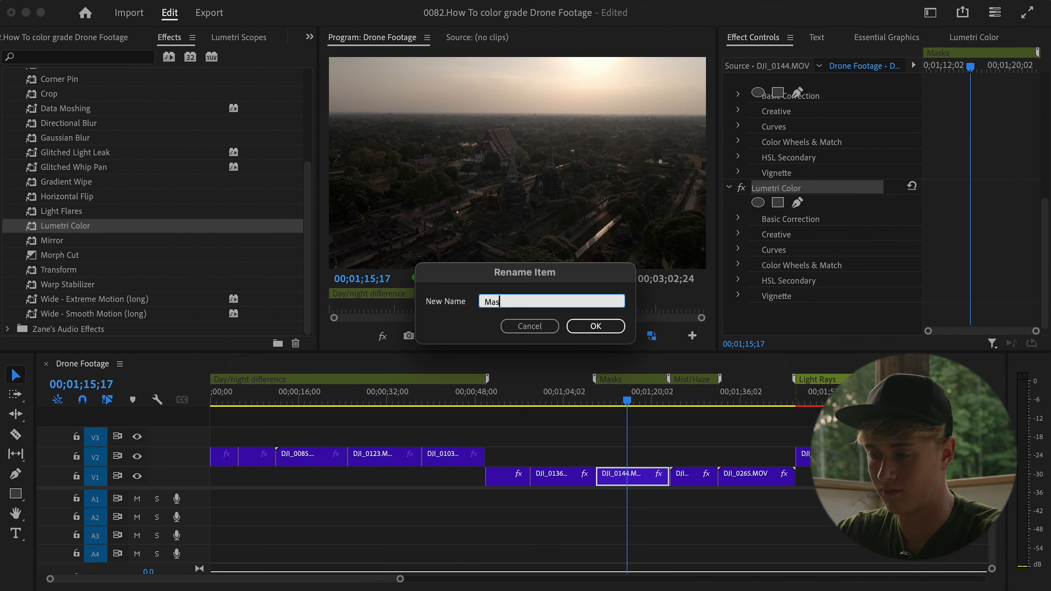
pyautogui.write('k')
pyautogui.press('Return')
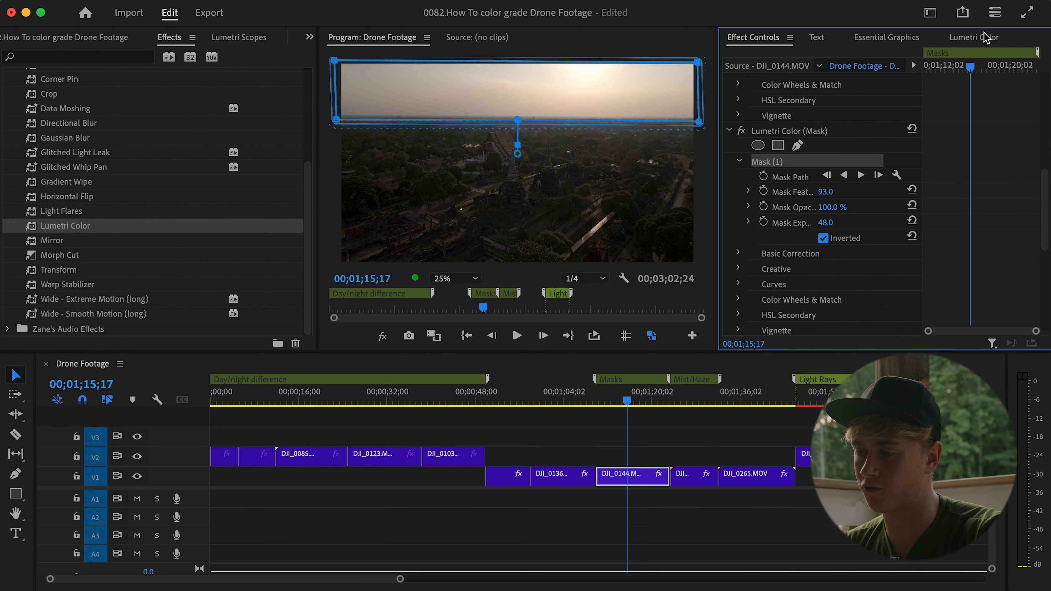
# Step: Lower the Exposure of the Mask effect to -0.8 and hide the mask outline in the preview
pyautogui.click(987, 37)
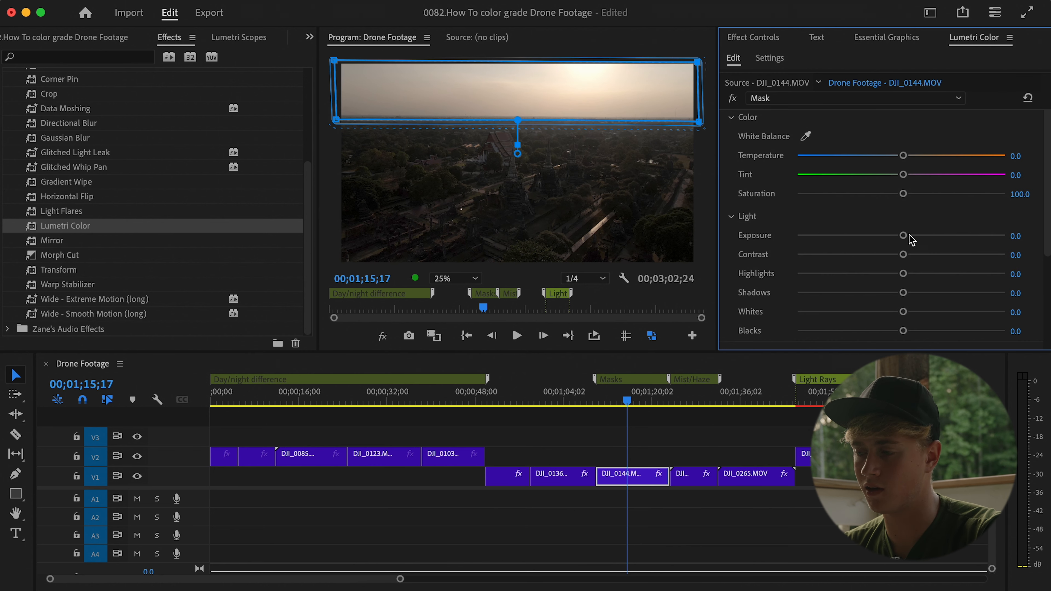
pyautogui.moveTo(920, 237); pyautogui.dragTo(883, 236)
pyautogui.click(741, 36)
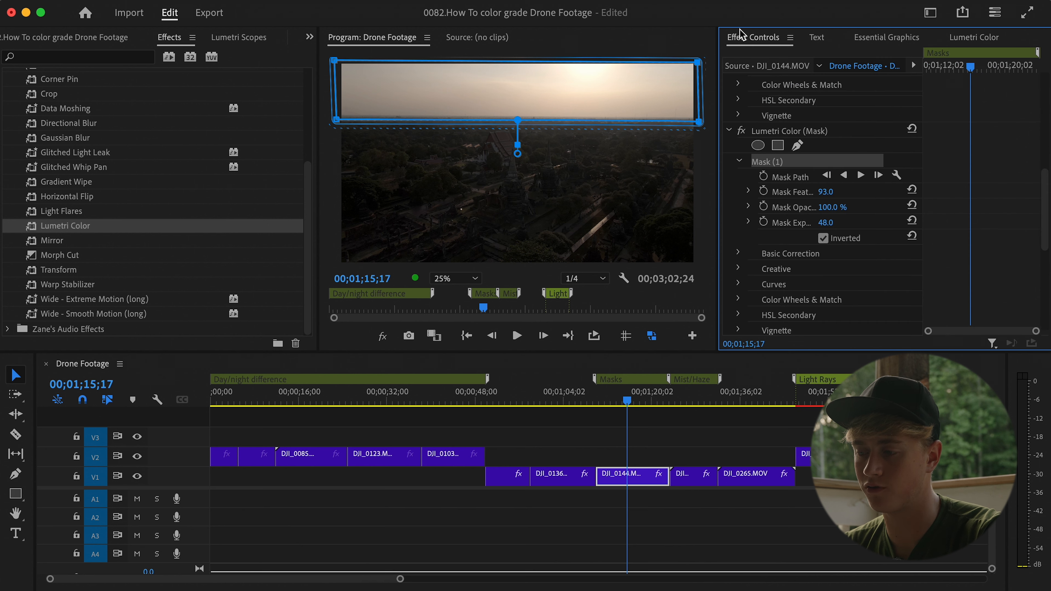
pyautogui.click(782, 131)
pyautogui.click(965, 37)
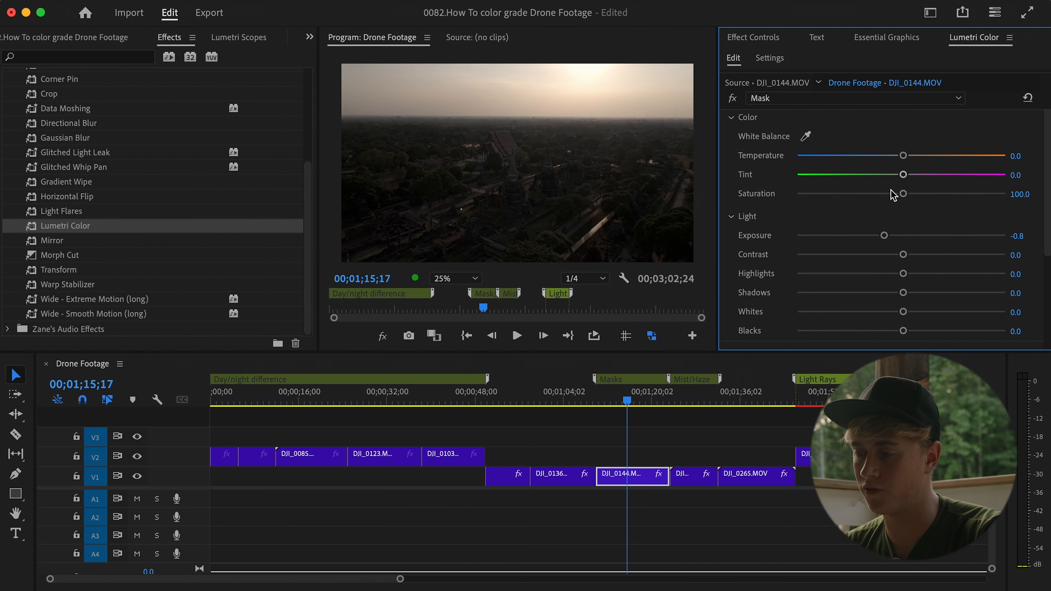
# Step: Set the Mask effect's Exposure to 0.4, Contrast 54.4, Highlights -36.8, Shadows 24.2 and Temperature 8.8
pyautogui.moveTo(903, 236); pyautogui.dragTo(927, 294)
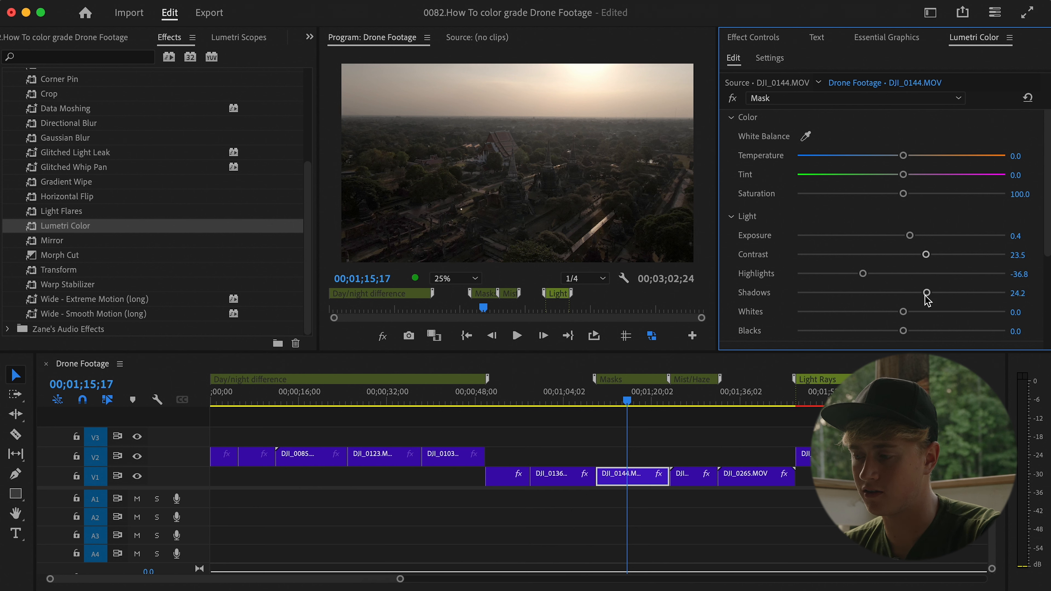
pyautogui.moveTo(926, 255); pyautogui.dragTo(959, 254)
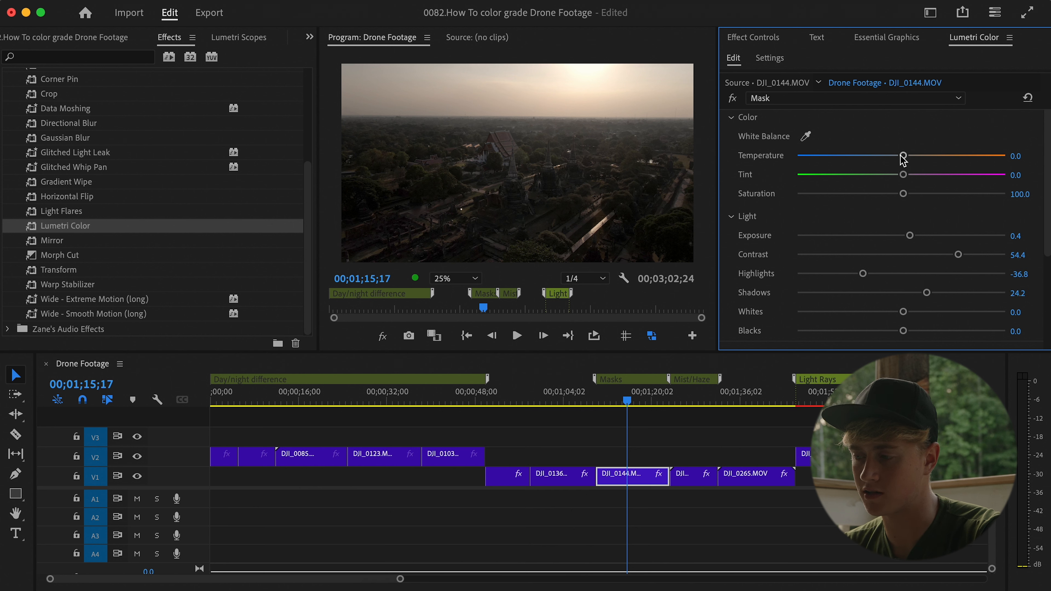
pyautogui.moveTo(903, 156); pyautogui.dragTo(912, 156)
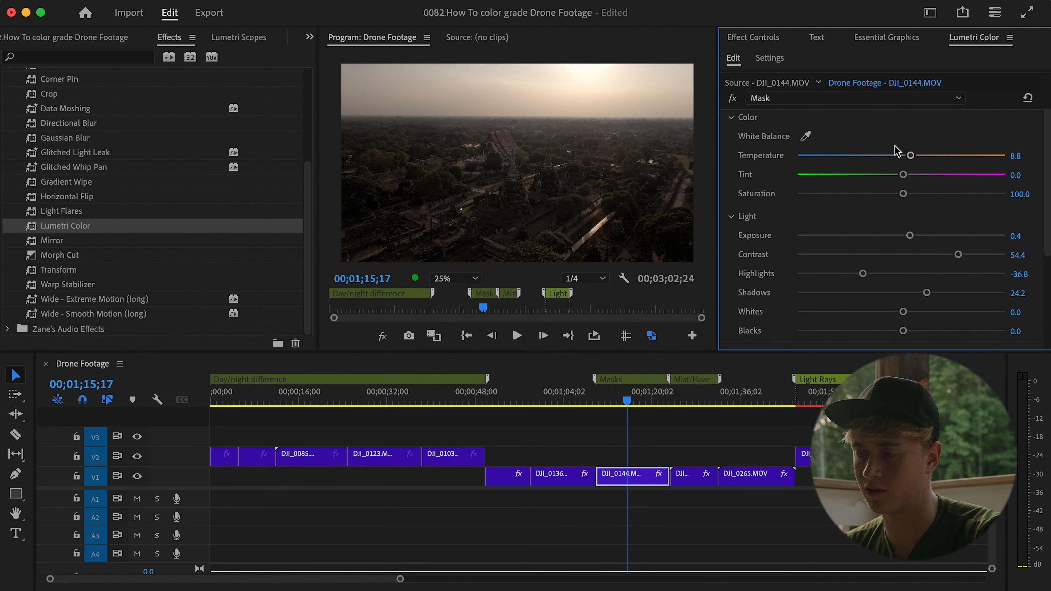
# Step: Compare the landscape clip with the Mask effect bypassed and enabled
pyautogui.click(733, 98)
pyautogui.click(733, 98)
pyautogui.click(733, 98)
pyautogui.click(733, 98)
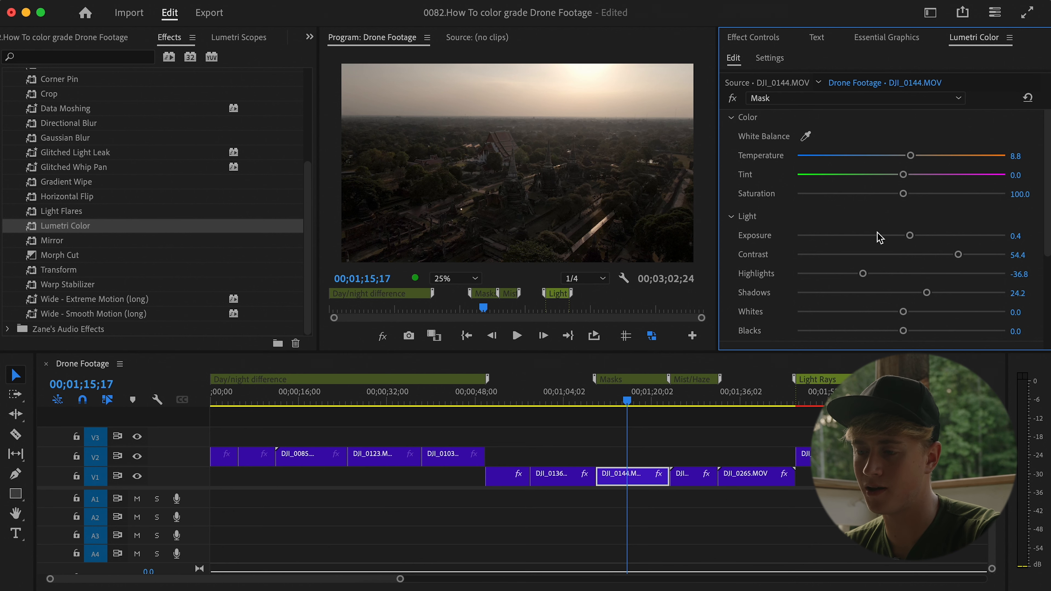
# Step: Look through the Curves and Color Wheels & Match settings of the Mask effect
pyautogui.scroll(-5, 752, 257)
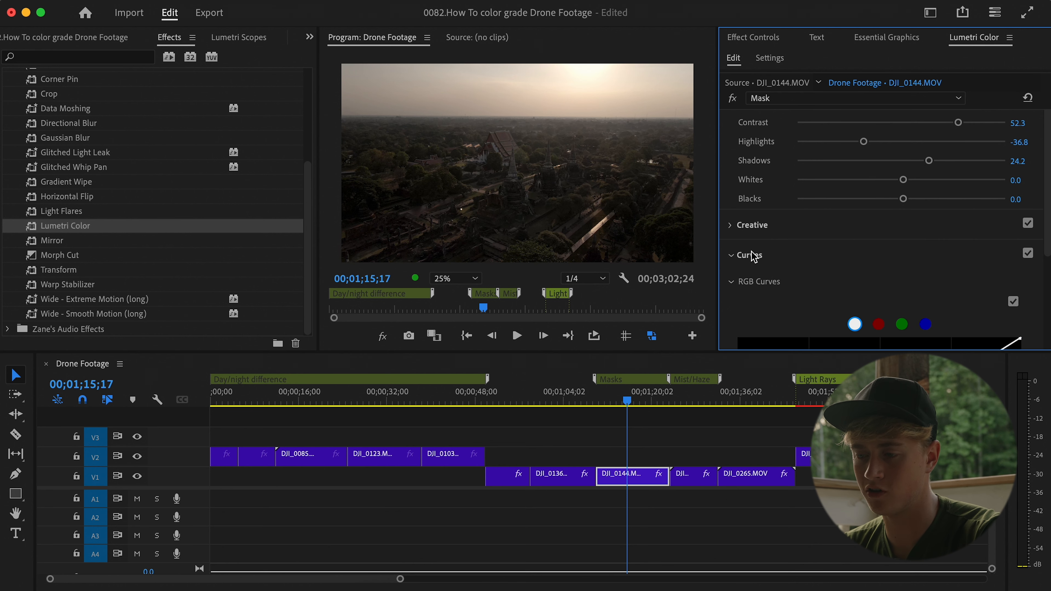
pyautogui.click(776, 242)
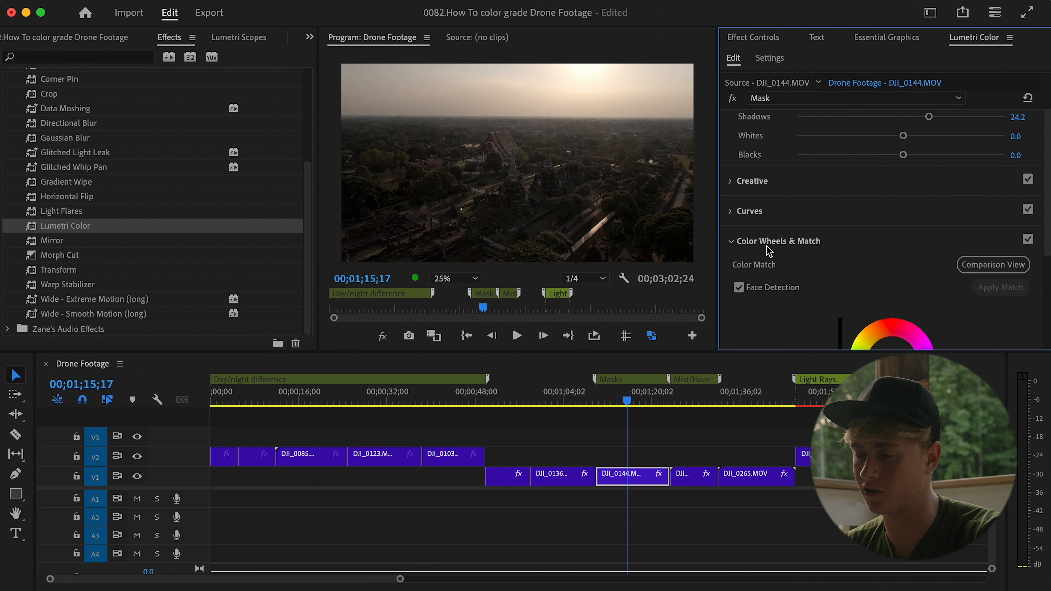
pyautogui.scroll(-3, 763, 243)
pyautogui.scroll(-3, 791, 294)
pyautogui.moveTo(791, 252)
pyautogui.mouseDown()
pyautogui.moveTo(791, 266)
pyautogui.moveTo(792, 250)
pyautogui.mouseUp()
pyautogui.scroll(3, 789, 249)
pyautogui.click(773, 154)
pyautogui.scroll(2, 770, 213)
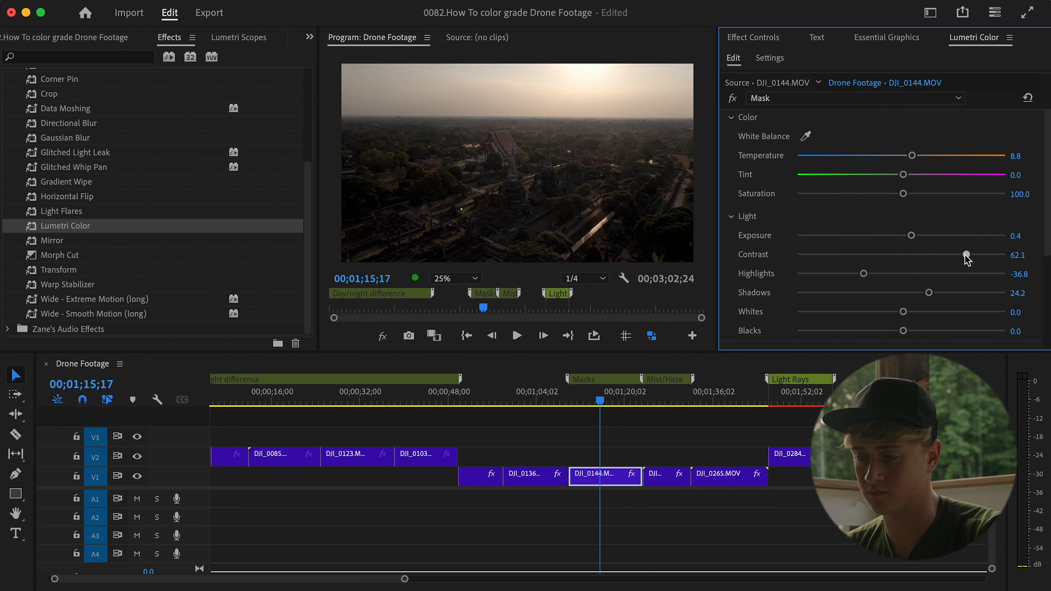
# Step: Warm the Temperature slightly, lower Exposure and Highlights a little, and raise Shadows in the landscape clip's Basic Correction
pyautogui.scroll(1, 877, 207)
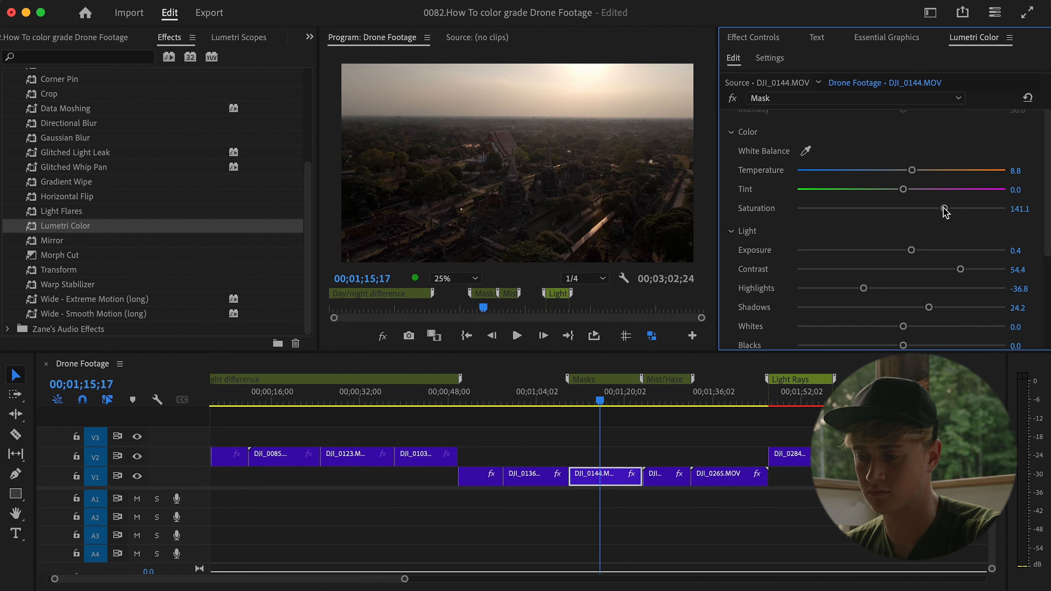
pyautogui.moveTo(905, 171); pyautogui.dragTo(915, 170)
pyautogui.moveTo(903, 269); pyautogui.dragTo(894, 250)
pyautogui.moveTo(903, 288); pyautogui.dragTo(888, 289)
pyautogui.moveTo(903, 308); pyautogui.dragTo(911, 308)
# Step: Draw an elliptical mask over the temple on an added Lumetri Color effect of the landscape clip
pyautogui.click(753, 37)
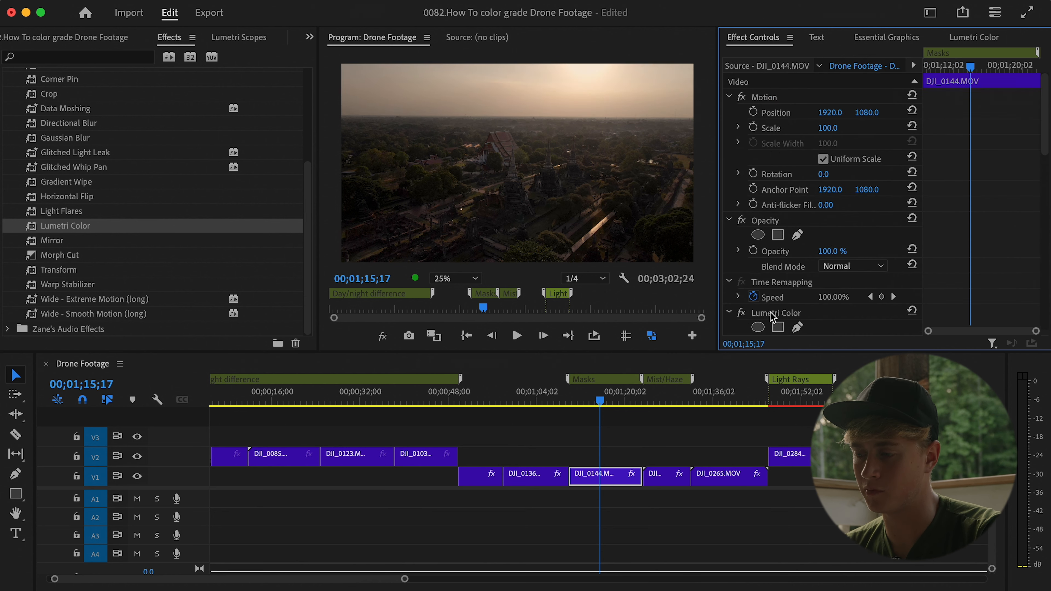
pyautogui.scroll(-15, 775, 312)
pyautogui.click(759, 203)
pyautogui.moveTo(517, 163); pyautogui.dragTo(514, 188)
pyautogui.moveTo(514, 137); pyautogui.dragTo(513, 89)
pyautogui.moveTo(558, 163); pyautogui.dragTo(534, 192)
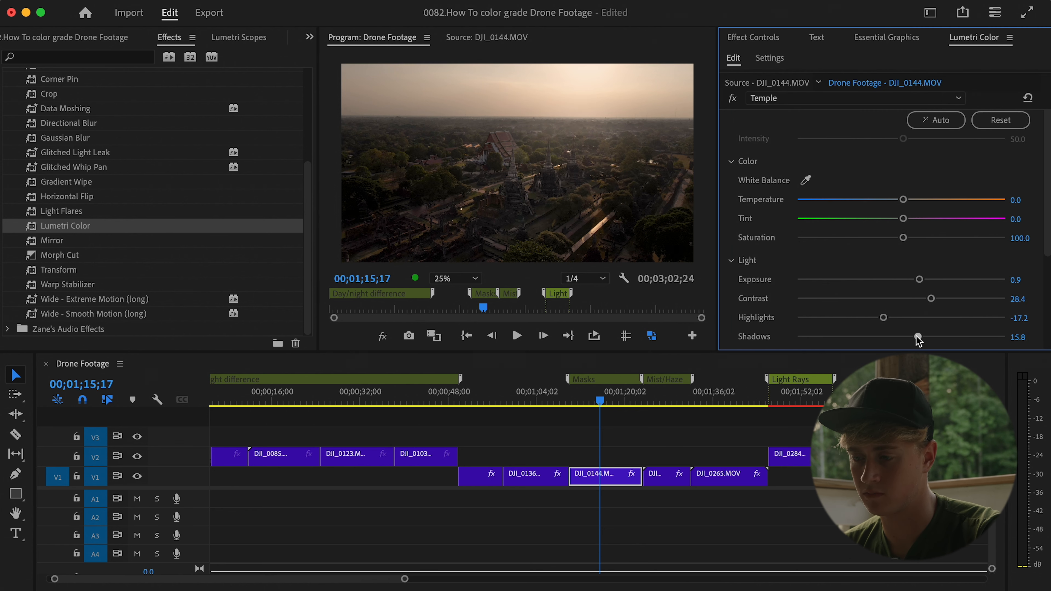
# Step: Compare the landscape clip with the Temple effect bypassed and enabled
pyautogui.click(733, 98)
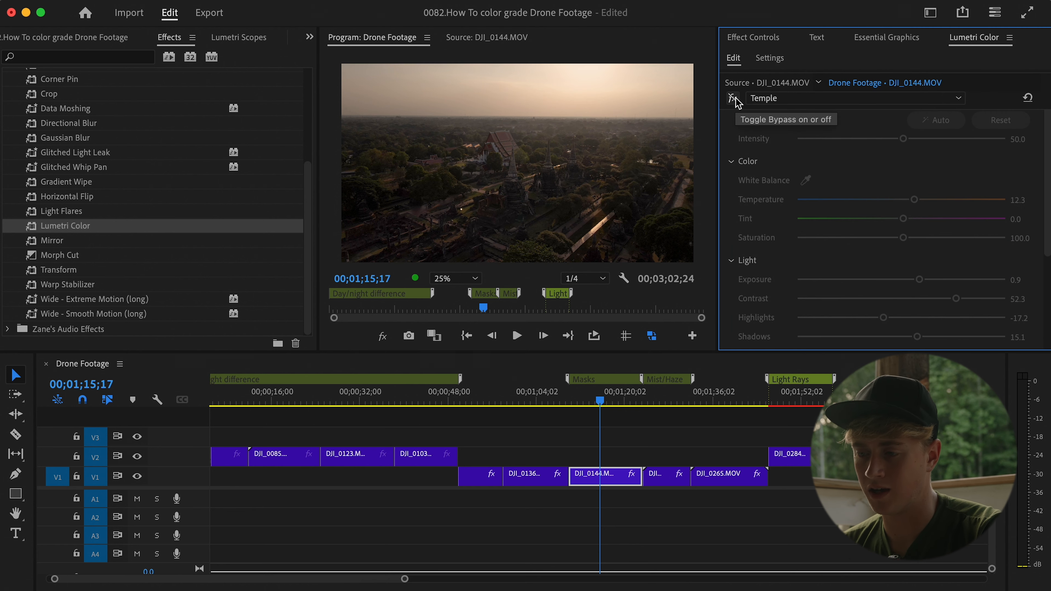
pyautogui.click(732, 98)
pyautogui.click(732, 98)
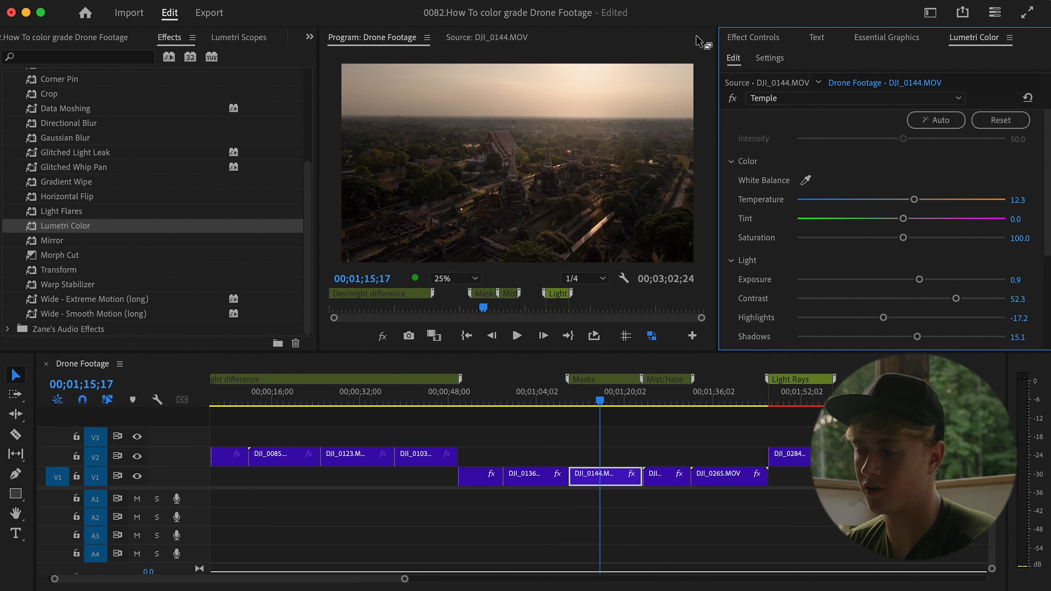
# Step: Select the elliptical mask of the Lumetri Color (Temple) effect and invert it
pyautogui.click(755, 38)
pyautogui.rightClick(814, 189)
pyautogui.click(794, 193)
pyautogui.scroll(-3, 794, 193)
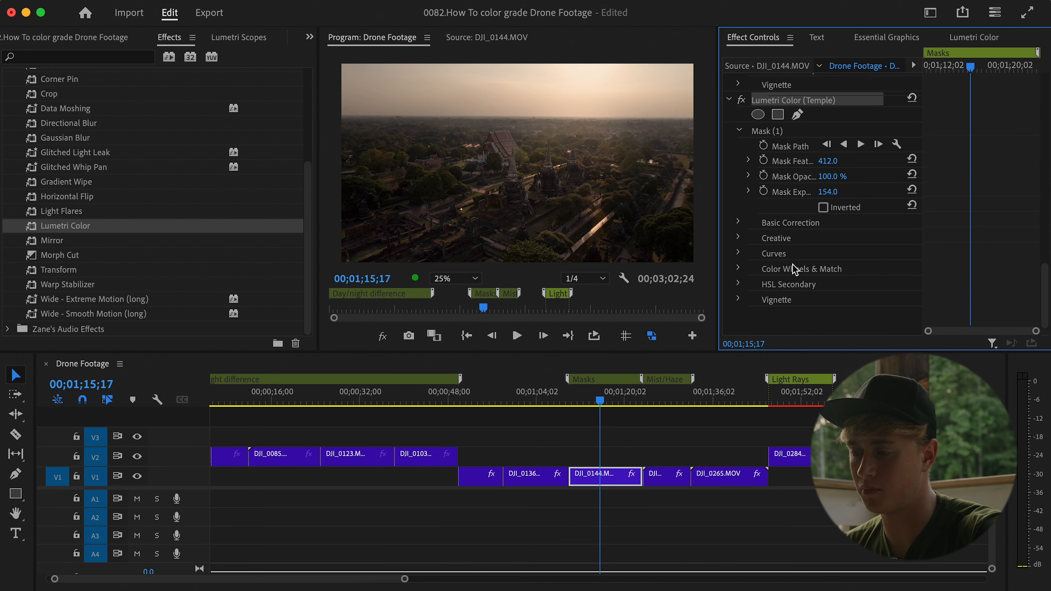
pyautogui.click(779, 129)
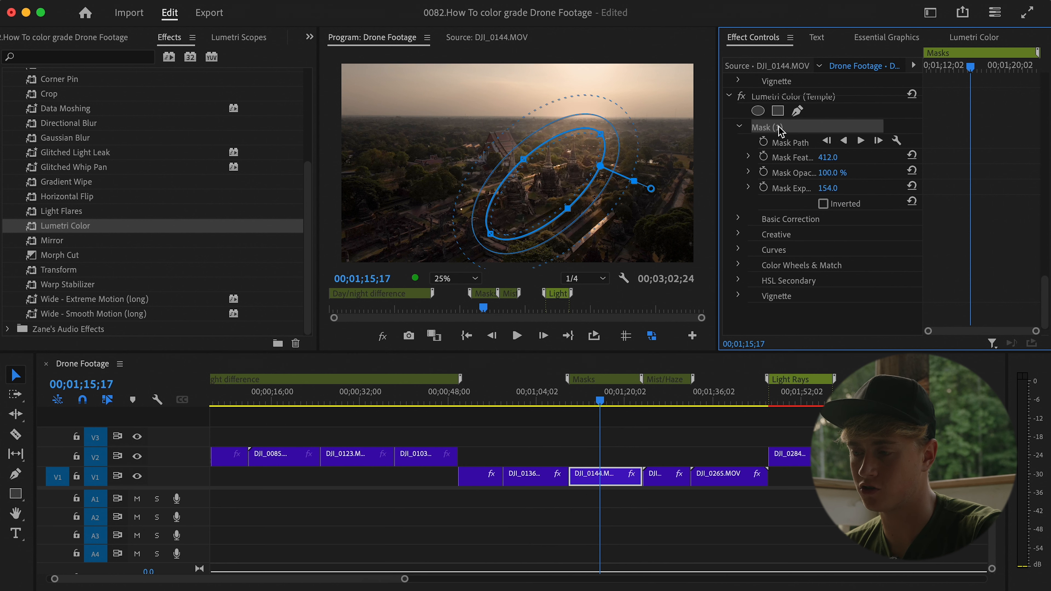
pyautogui.click(823, 203)
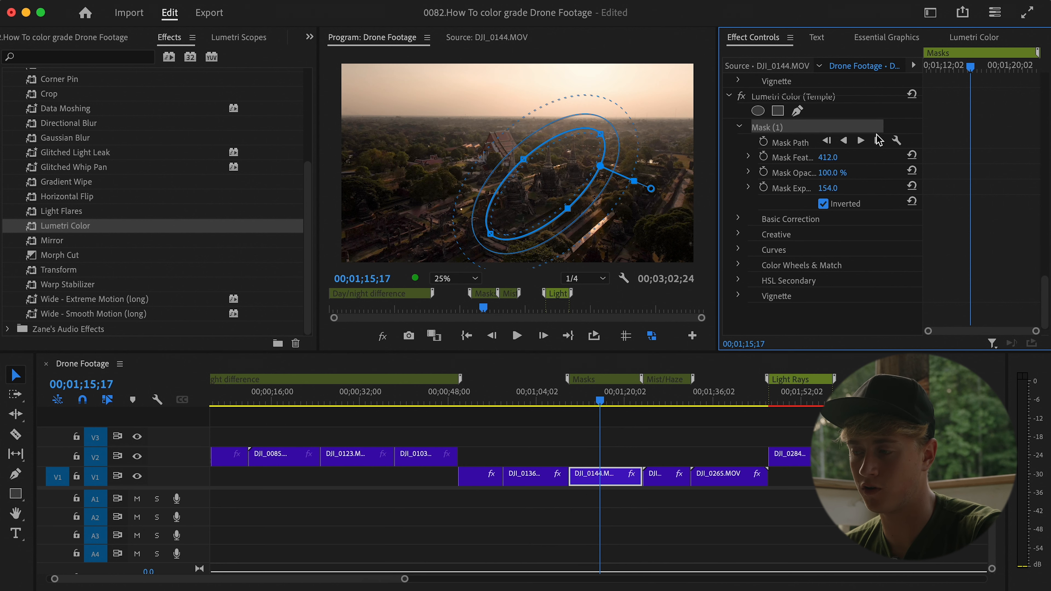
# Step: Reset the Temple effect's Basic Correction and lower its Exposure slightly
pyautogui.click(973, 38)
pyautogui.click(1001, 120)
pyautogui.moveTo(902, 281); pyautogui.dragTo(893, 281)
# Step: Compare the Temple effect switched off and on, and play back the landscape clip from its start
pyautogui.click(743, 167)
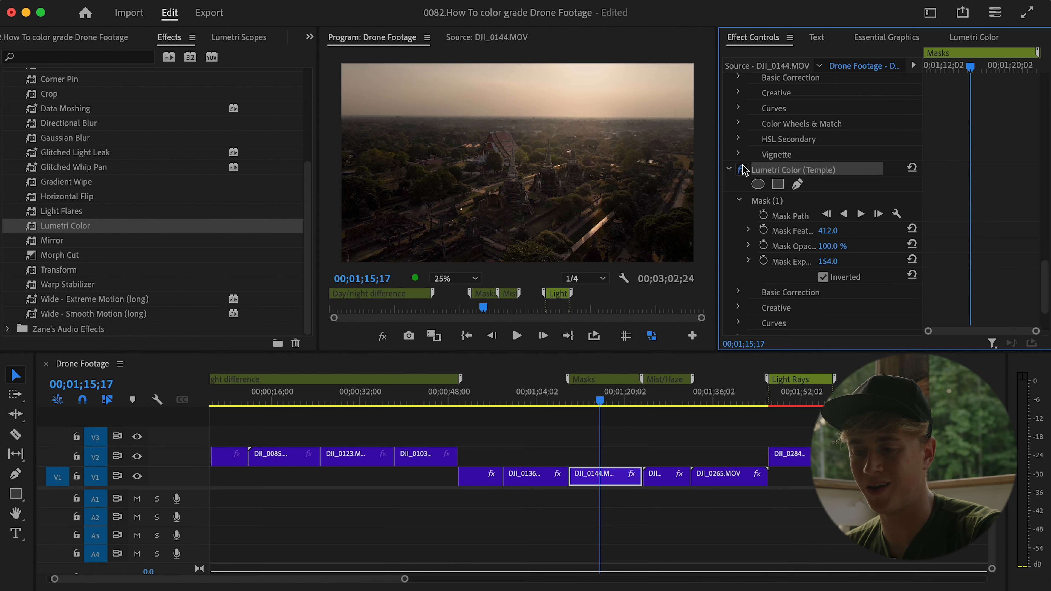
pyautogui.click(742, 167)
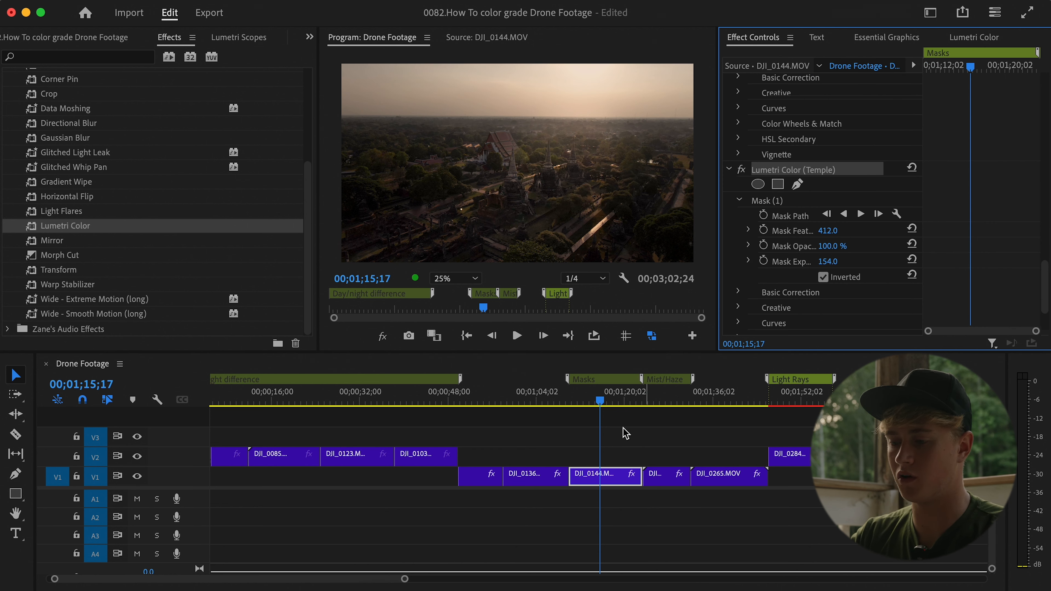
pyautogui.click(573, 397)
pyautogui.press('space')
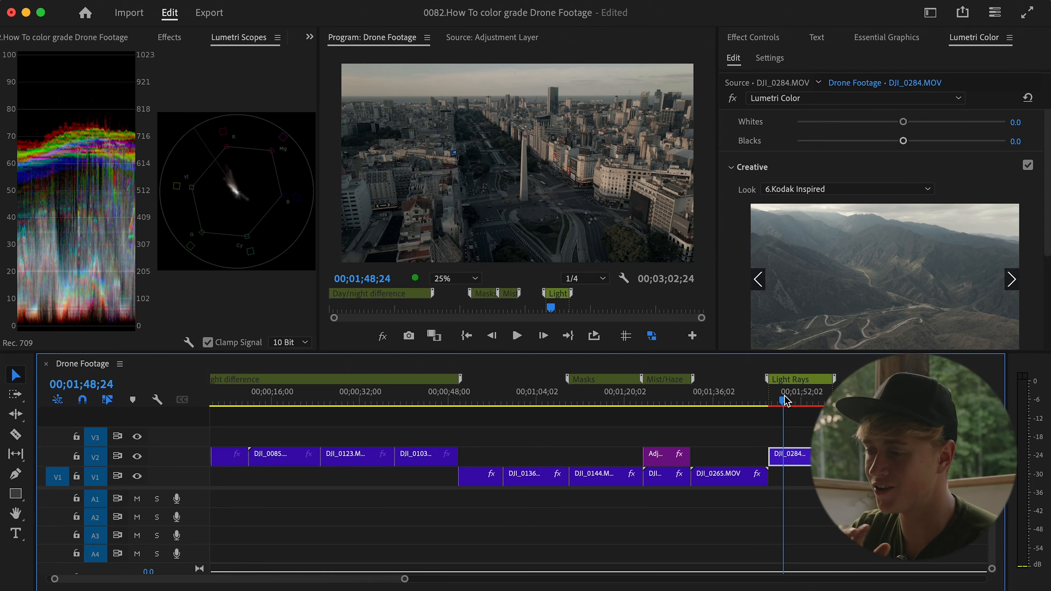
# Step: Review the Basic Correction of mountain clip DJI_0284.MOV with Creative collapsed, comparing its Lumetri Color effect off and on
pyautogui.click(752, 167)
pyautogui.scroll(3, 763, 174)
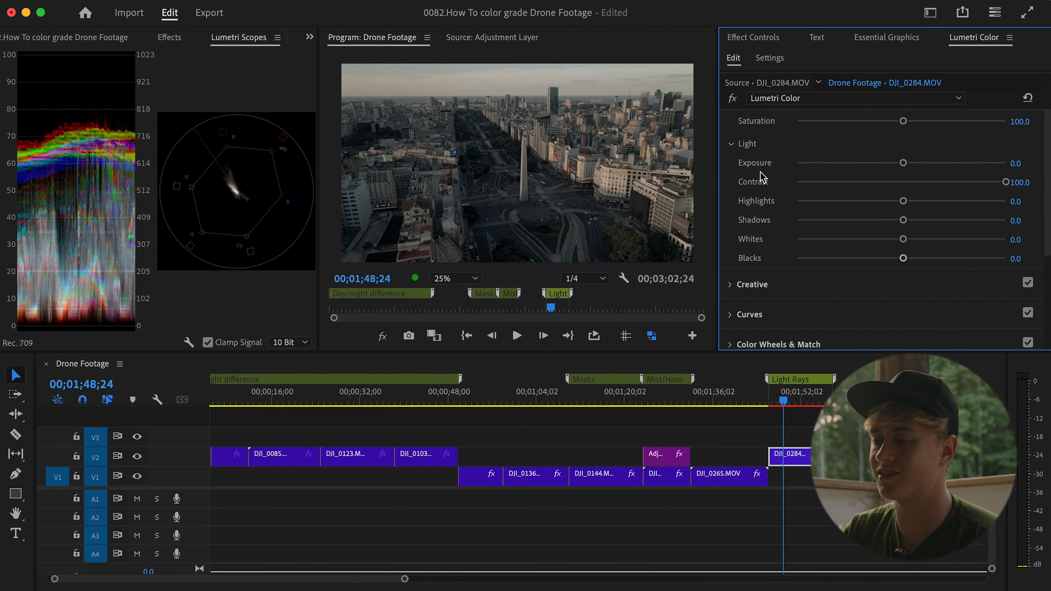
pyautogui.scroll(2, 756, 186)
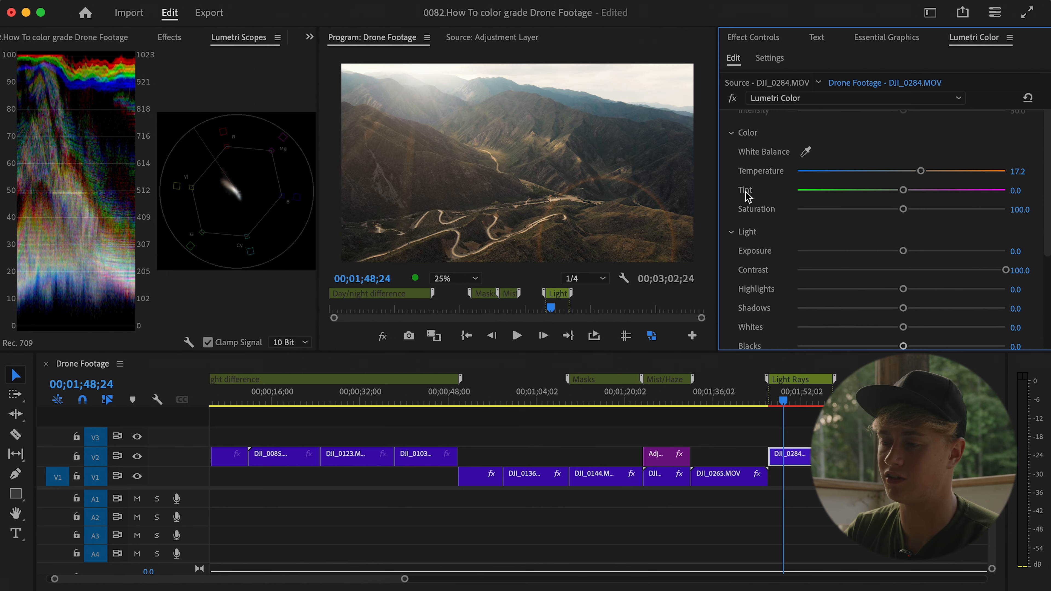
pyautogui.scroll(2, 747, 194)
pyautogui.click(733, 98)
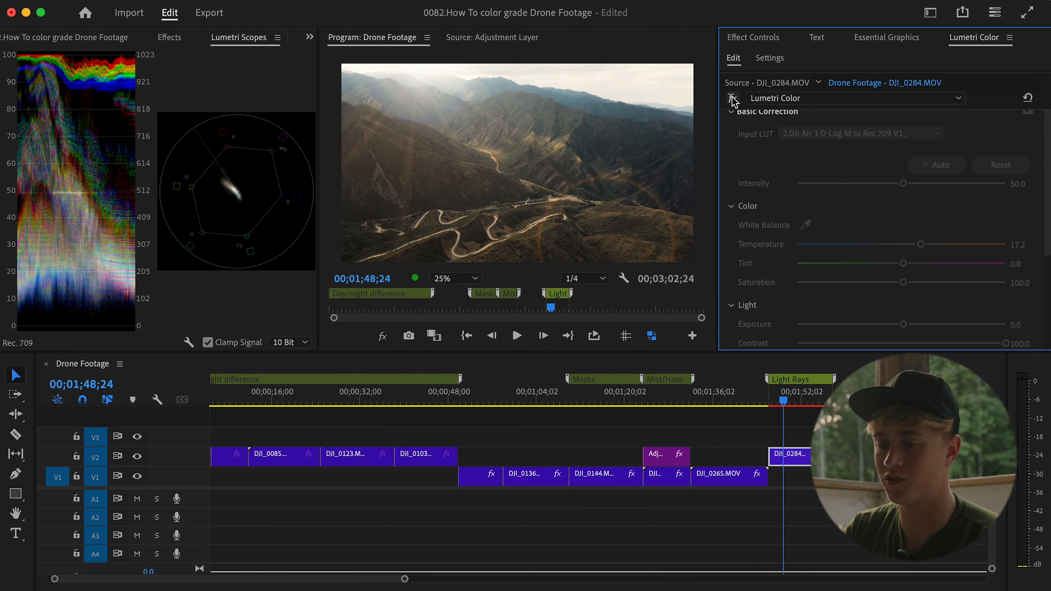
pyautogui.click(733, 98)
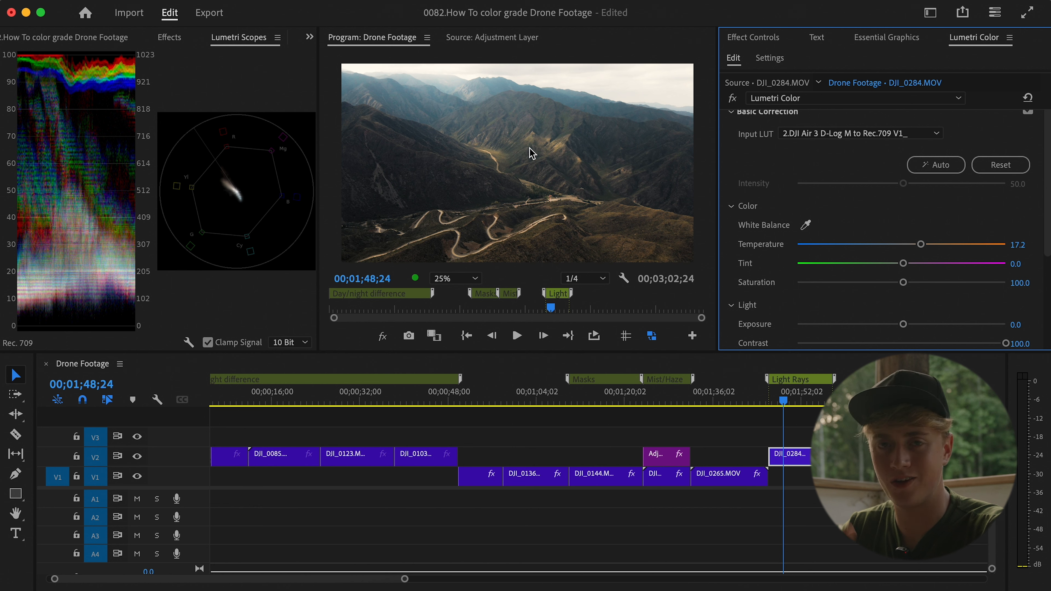
# Step: Enable the Auto Light Flares effect on mountain clip DJI_0284.MOV and compare the shot with and without it
pyautogui.click(751, 37)
pyautogui.scroll(-10, 781, 178)
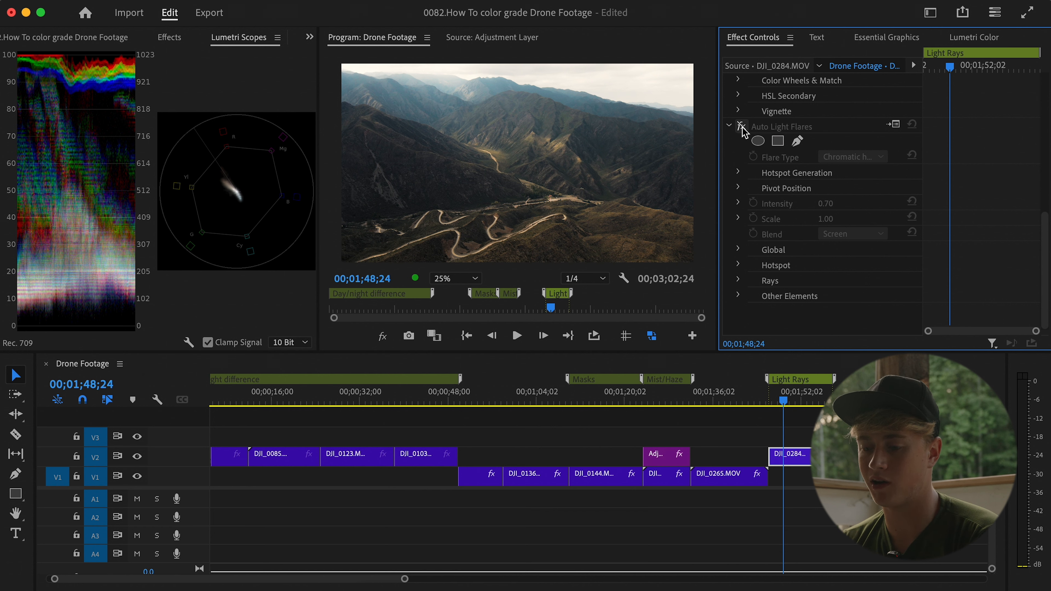
pyautogui.click(741, 126)
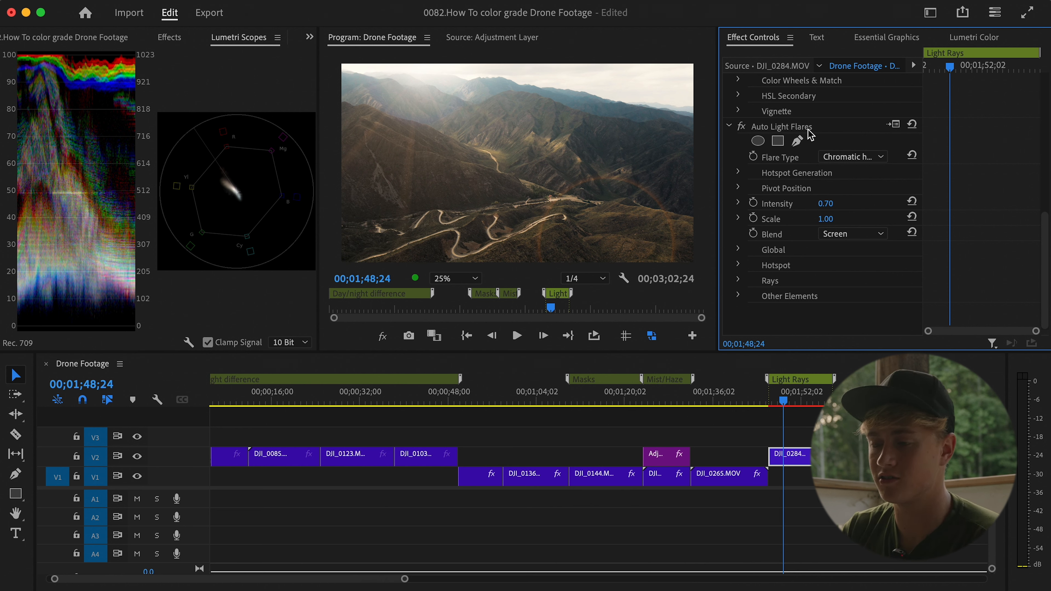
pyautogui.click(742, 126)
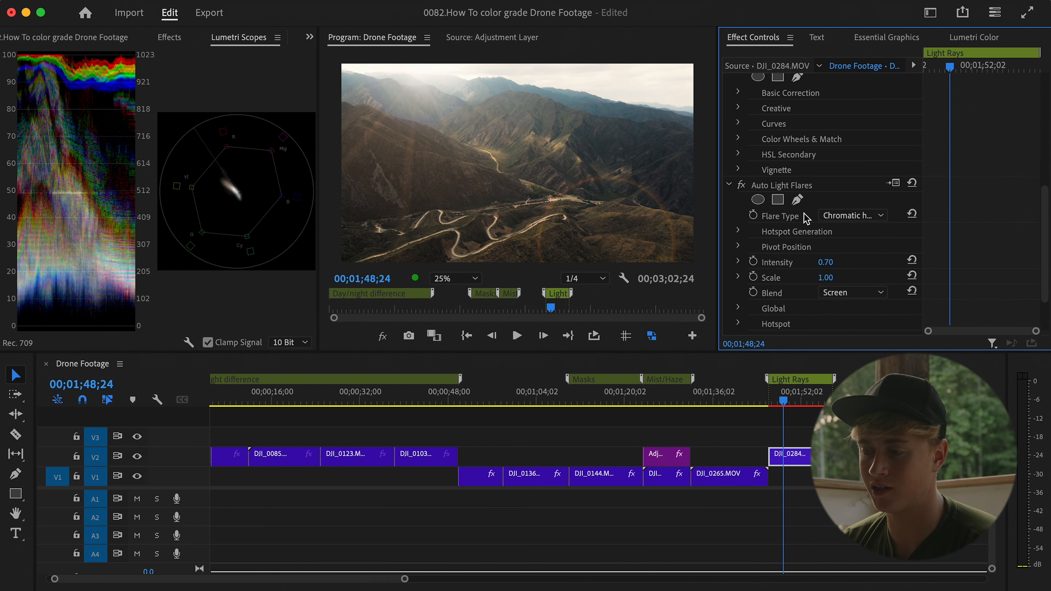
# Step: Review the mountain clip's Basic Correction settings and where Auto Light Flares sits relative to Lumetri Color in its effects
pyautogui.click(975, 37)
pyautogui.click(747, 141)
pyautogui.scroll(10, 747, 143)
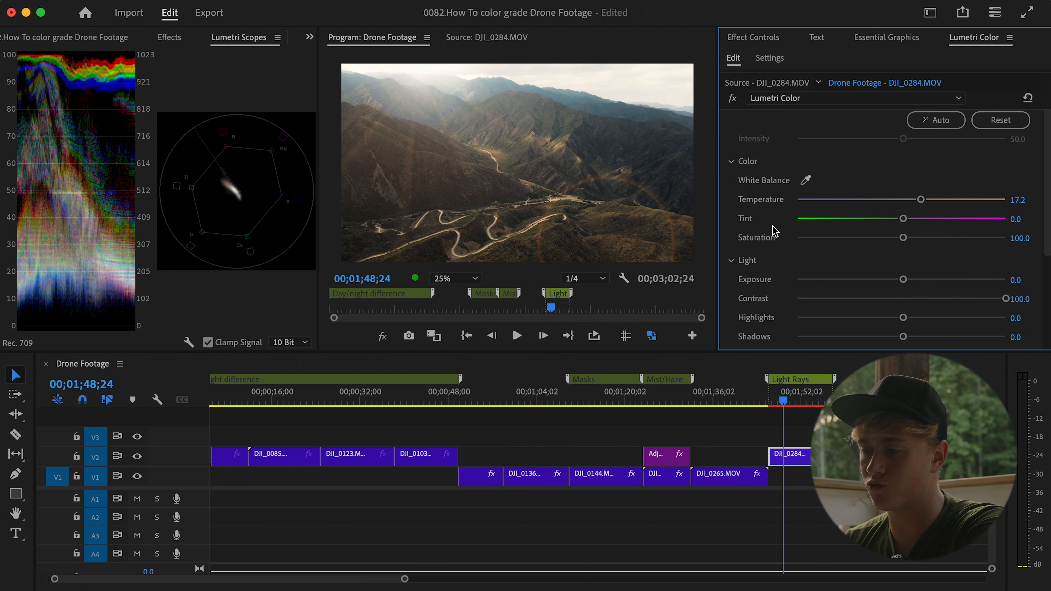
pyautogui.click(753, 37)
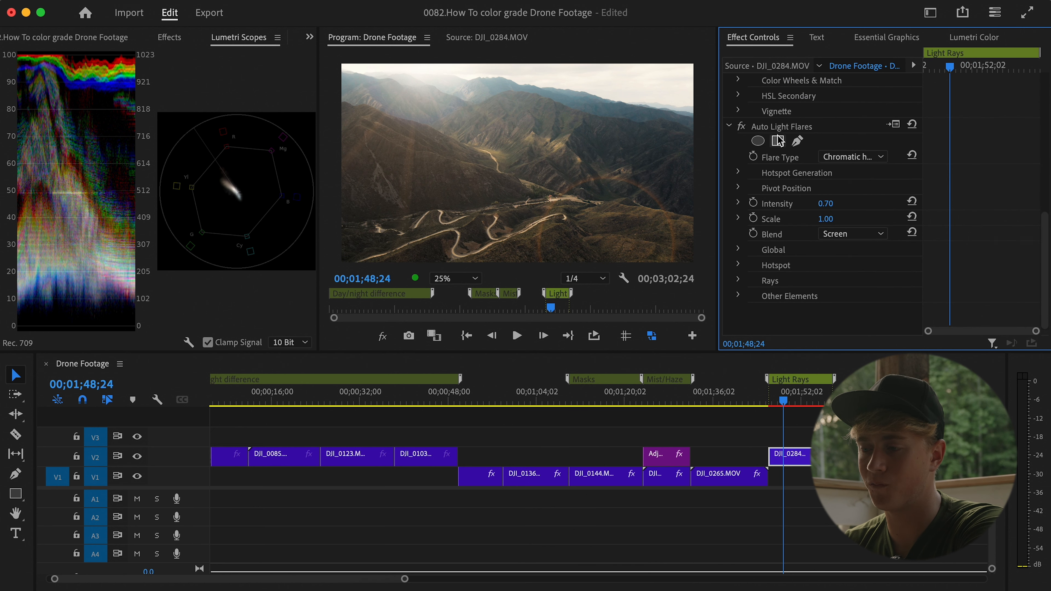
pyautogui.scroll(3, 778, 141)
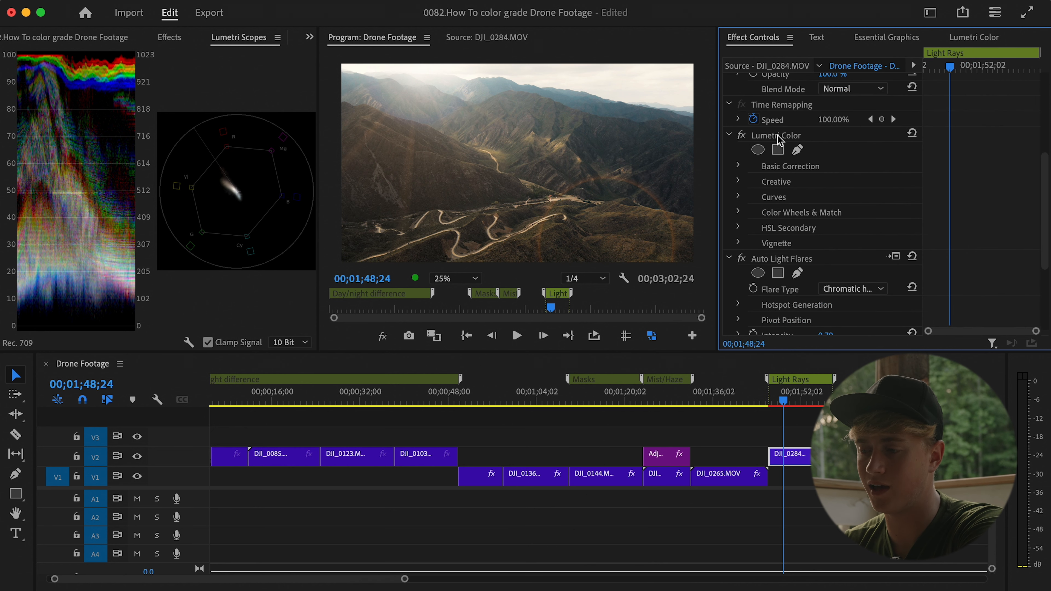
pyautogui.click(966, 41)
pyautogui.scroll(-5, 774, 236)
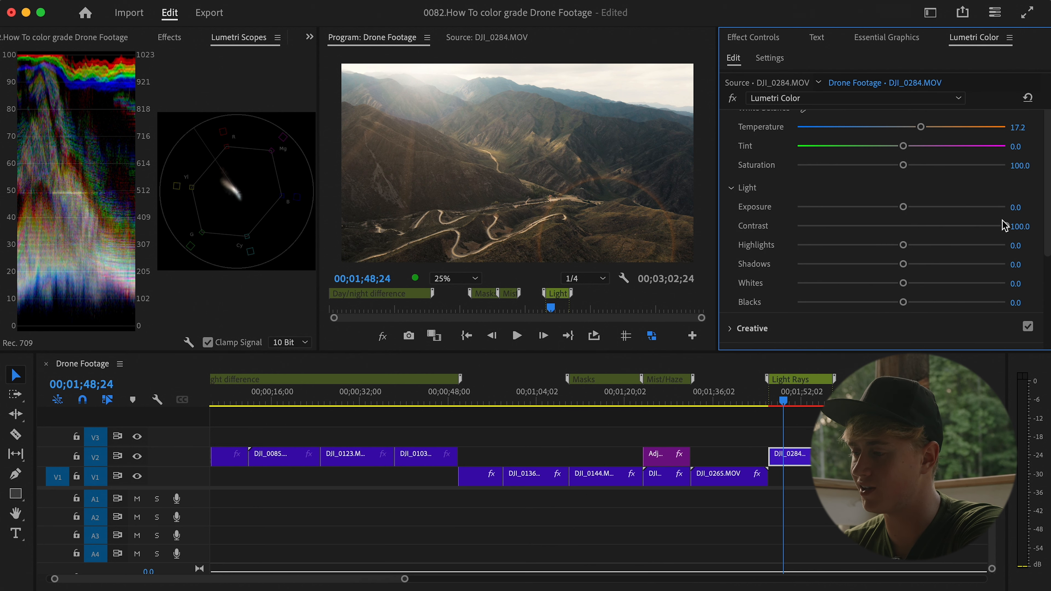
pyautogui.scroll(2, 993, 219)
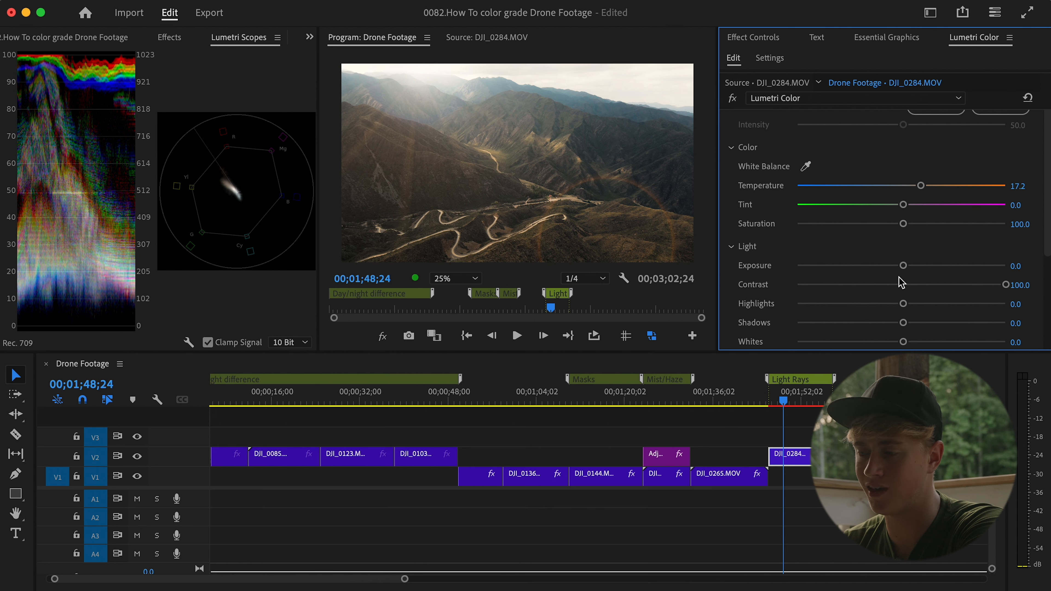
pyautogui.scroll(-7, 902, 284)
# Step: Try the 5.Desert Sand creative look on the mountain clip and switch back to 6.Kodak Inspired
pyautogui.click(778, 191)
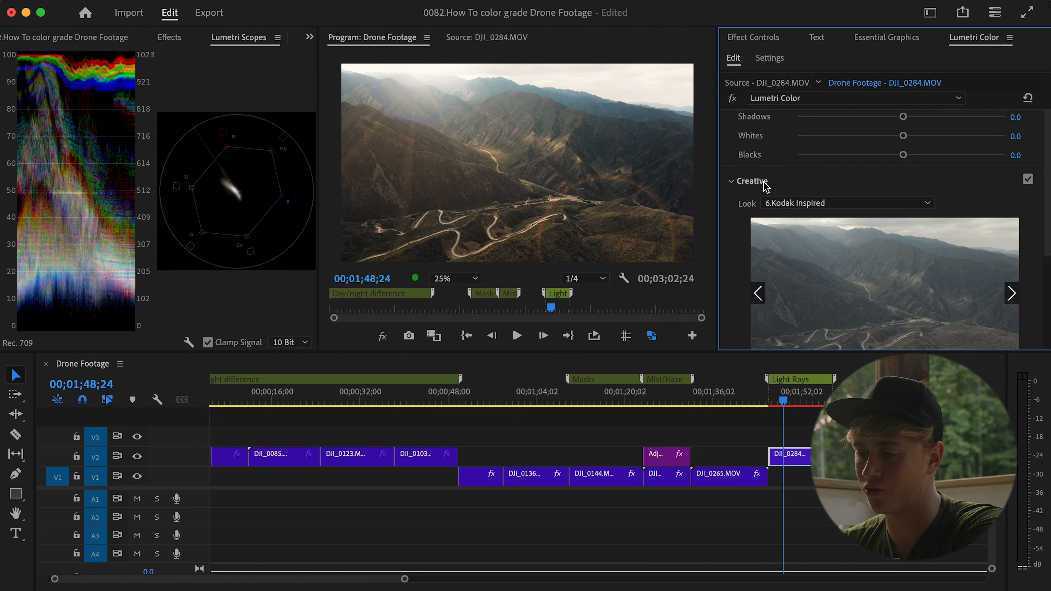
pyautogui.scroll(-2, 775, 173)
pyautogui.click(775, 161)
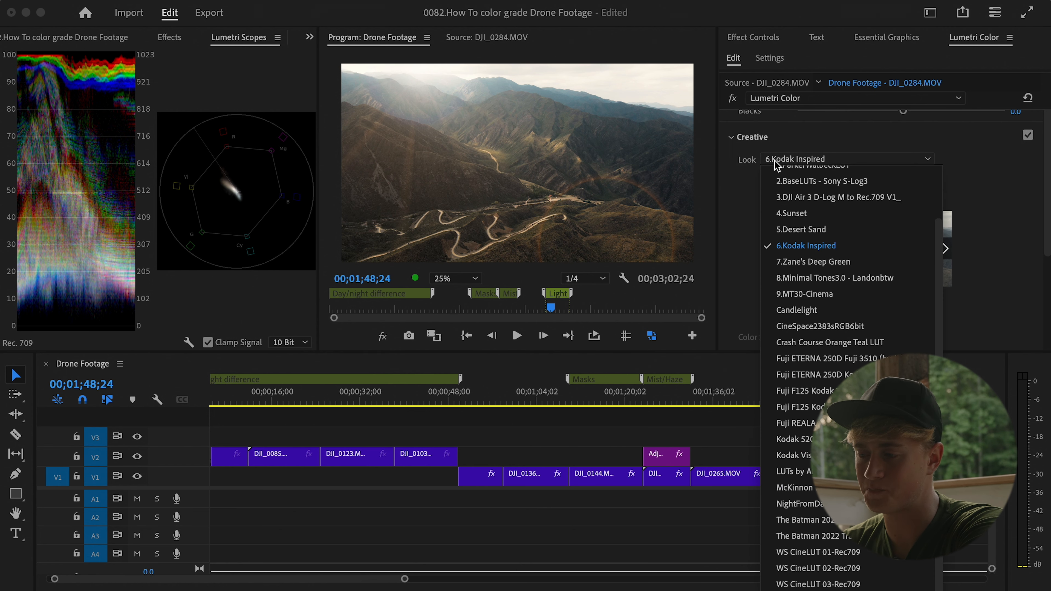
pyautogui.click(802, 227)
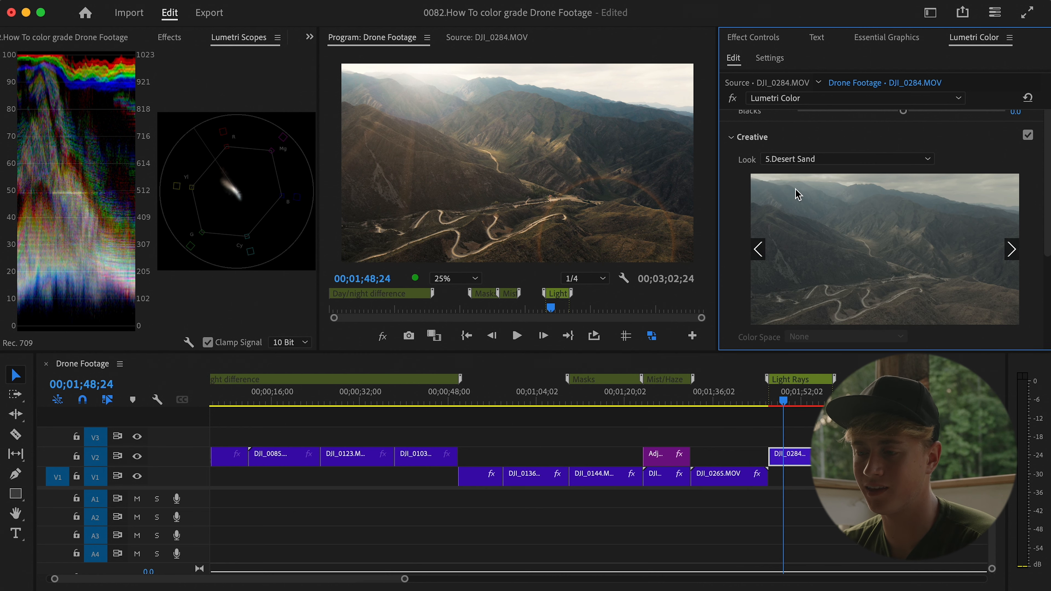
pyautogui.click(794, 162)
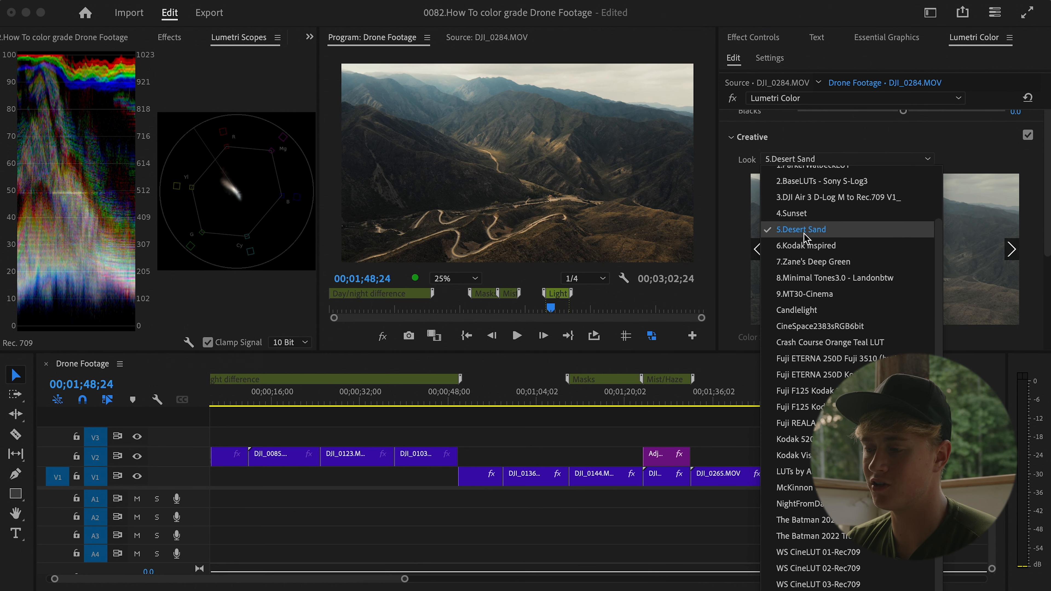
pyautogui.click(777, 142)
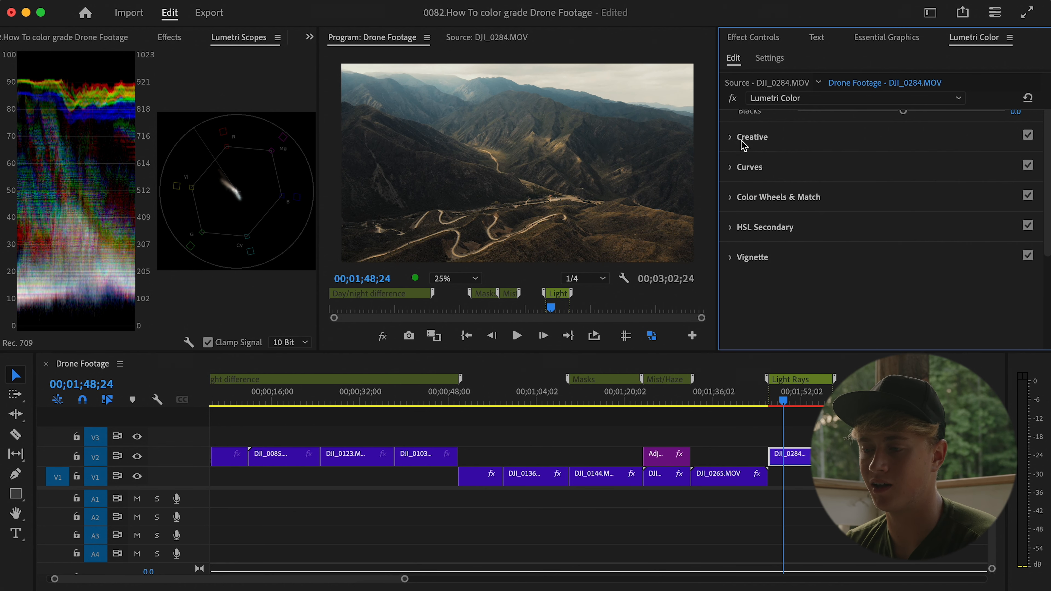
pyautogui.click(768, 139)
pyautogui.click(785, 160)
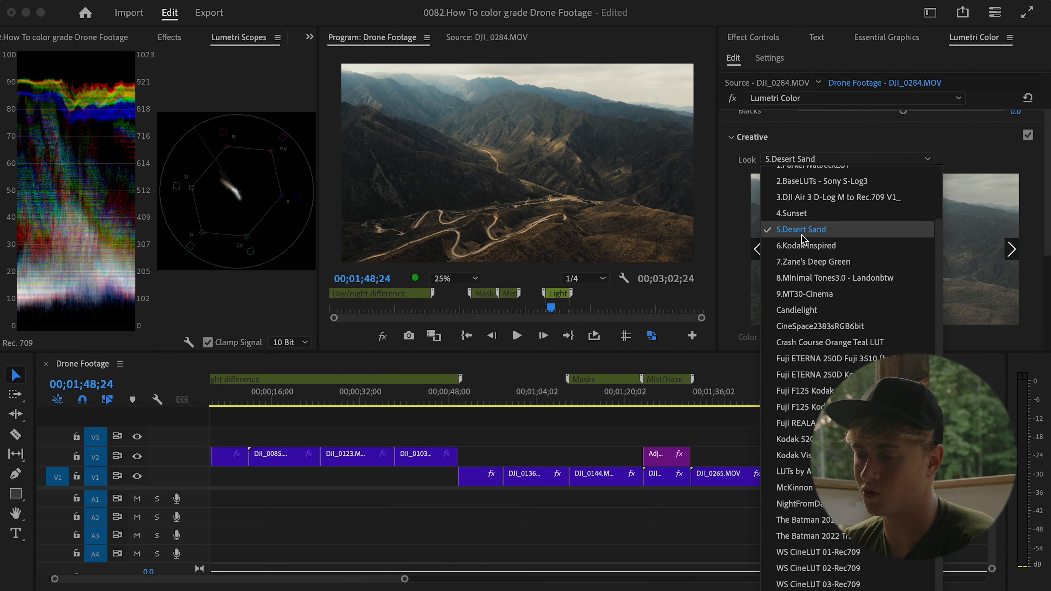
pyautogui.click(799, 245)
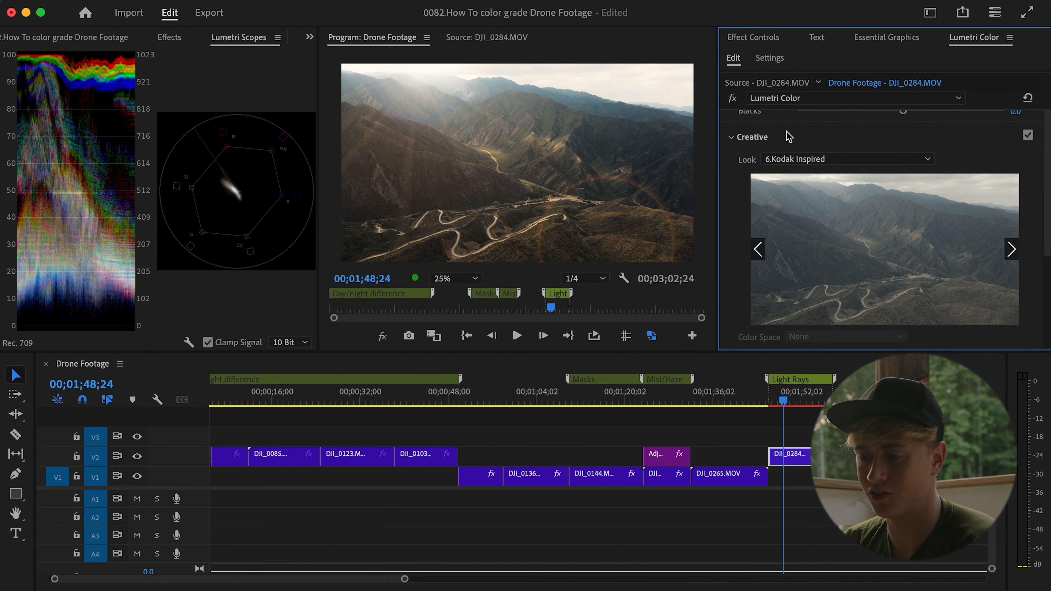
# Step: Move the playhead to the lighthouse shot in GX010189.mp4 at 00;02;18;03 and set the program preview zoom to Fit
pyautogui.scroll(10, 789, 137)
pyautogui.scroll(-5, 731, 404)
pyautogui.click(697, 400)
pyautogui.moveTo(697, 399); pyautogui.dragTo(699, 393)
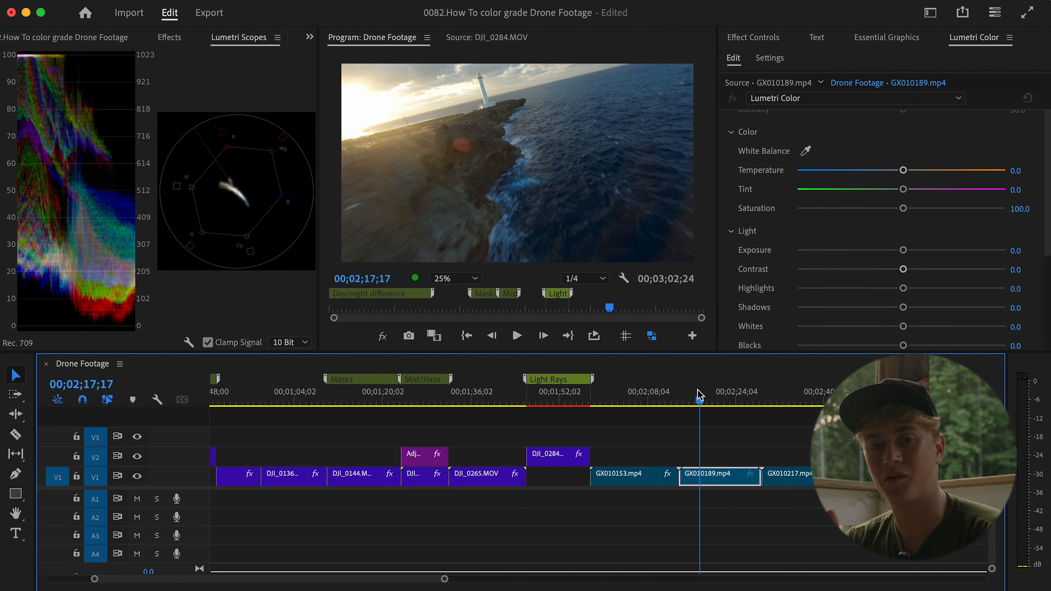
pyautogui.moveTo(699, 396); pyautogui.dragTo(703, 400)
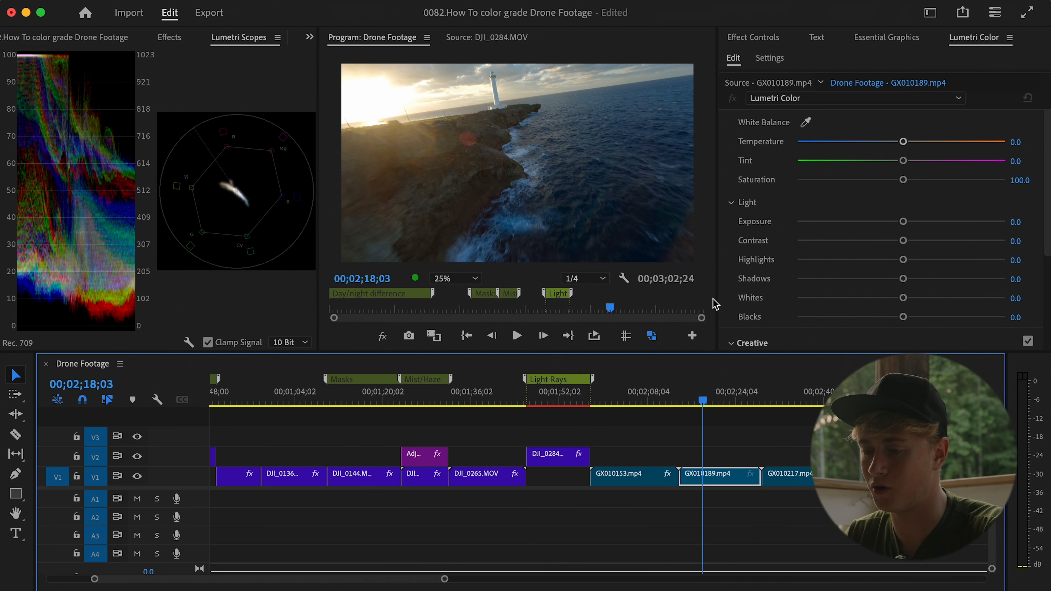
pyautogui.click(452, 280)
pyautogui.click(447, 309)
# Step: Set the lighthouse clip's Contrast to 38.9 and Highlights to -54.4, and reset Shadows after a brief adjustment
pyautogui.scroll(3, 808, 210)
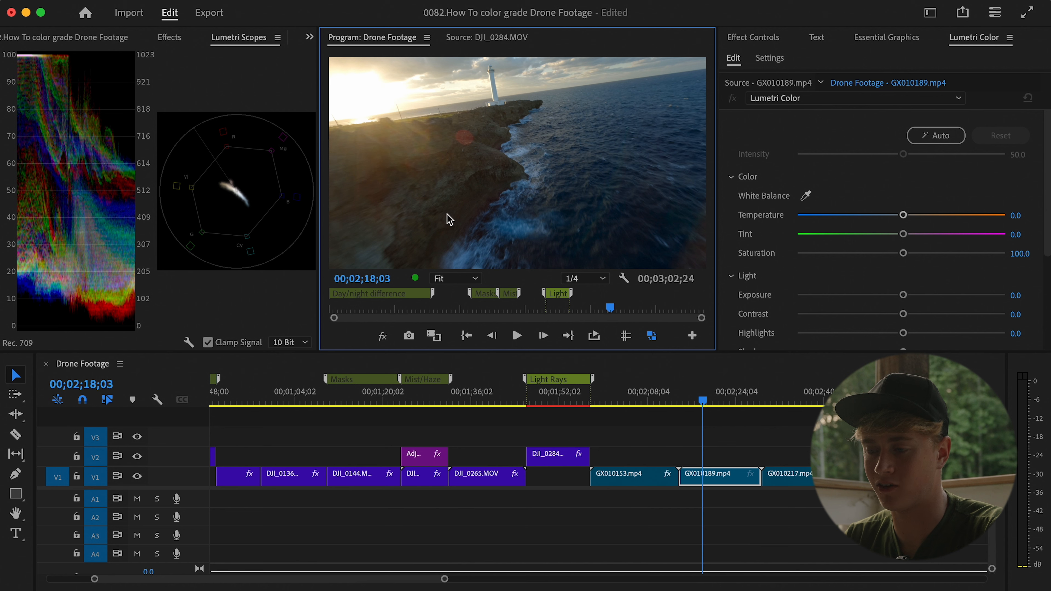
pyautogui.scroll(-2, 846, 277)
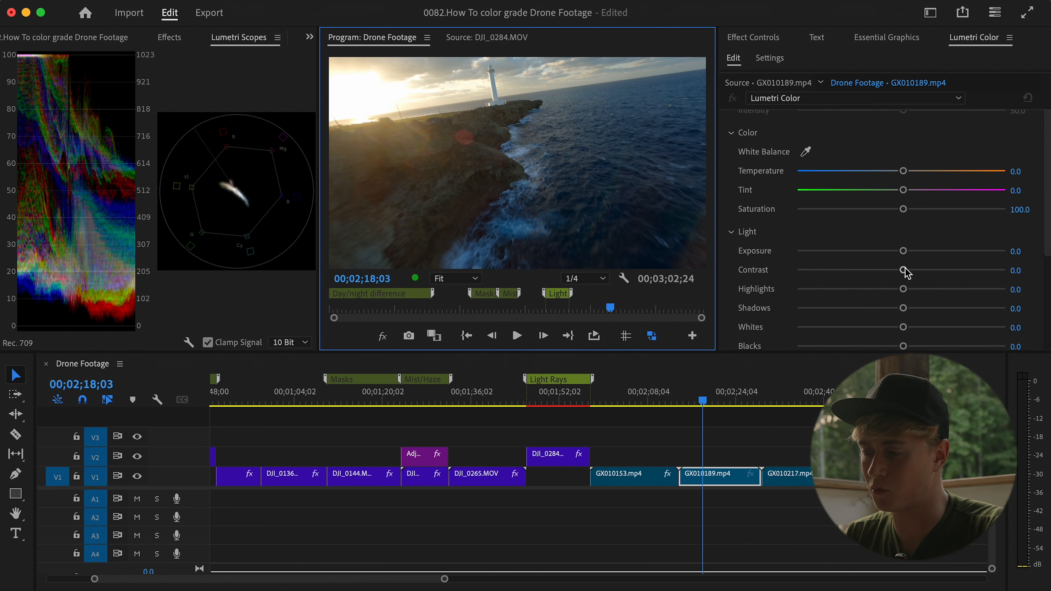
pyautogui.moveTo(909, 271); pyautogui.dragTo(845, 288)
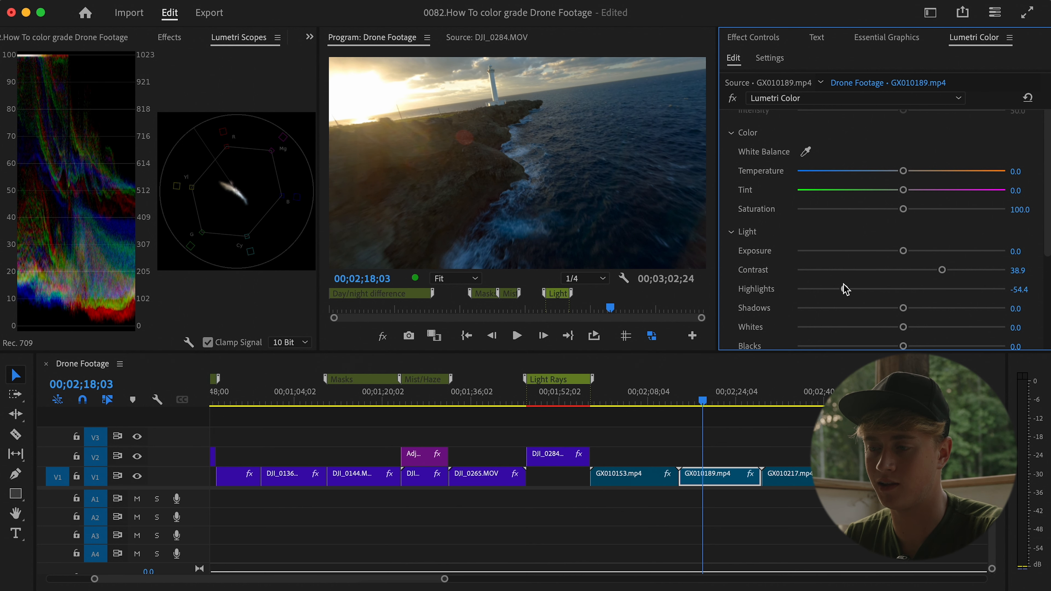
pyautogui.moveTo(904, 308)
pyautogui.mouseDown()
pyautogui.moveTo(929, 309)
pyautogui.moveTo(900, 309)
pyautogui.mouseUp()
pyautogui.doubleClick(901, 309)
# Step: Add control points to the lighthouse clip's Hue vs Luma curve and raise the blue range slightly
pyautogui.scroll(-5, 856, 325)
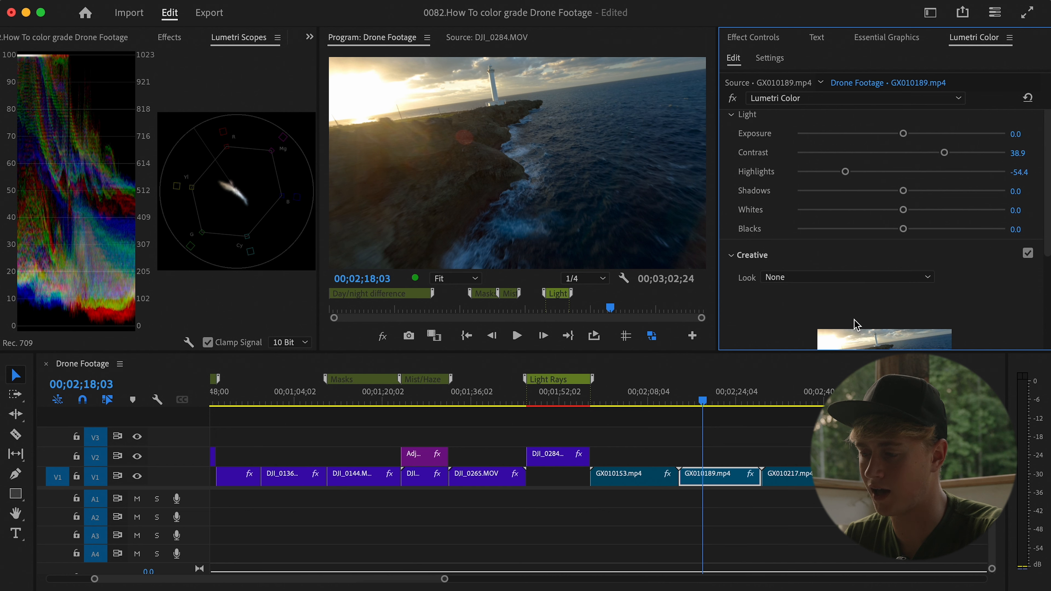
pyautogui.scroll(-8, 792, 255)
pyautogui.scroll(-10, 787, 249)
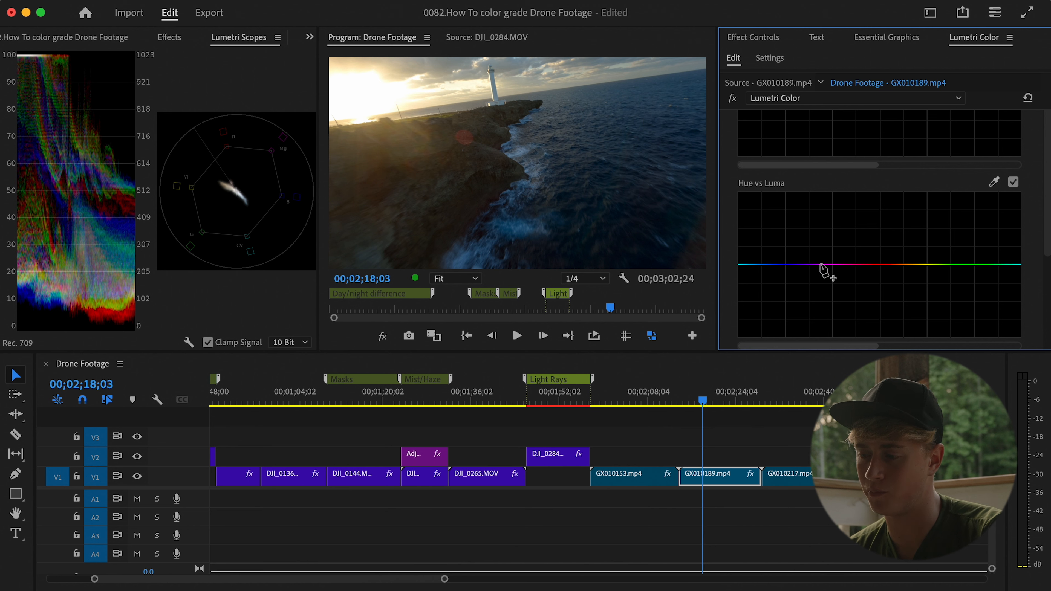
pyautogui.click(997, 265)
pyautogui.moveTo(772, 264); pyautogui.dragTo(772, 247)
# Step: Add a red control point to the Hue vs Hue curve, adjust its yellow range, and compare the curve off and on
pyautogui.scroll(5, 817, 214)
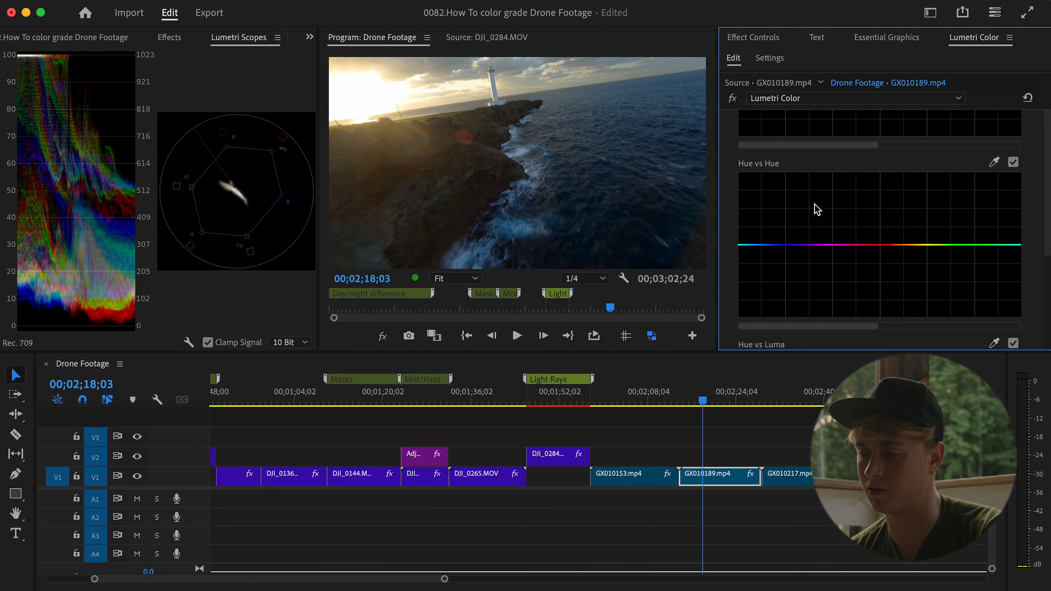
pyautogui.click(866, 245)
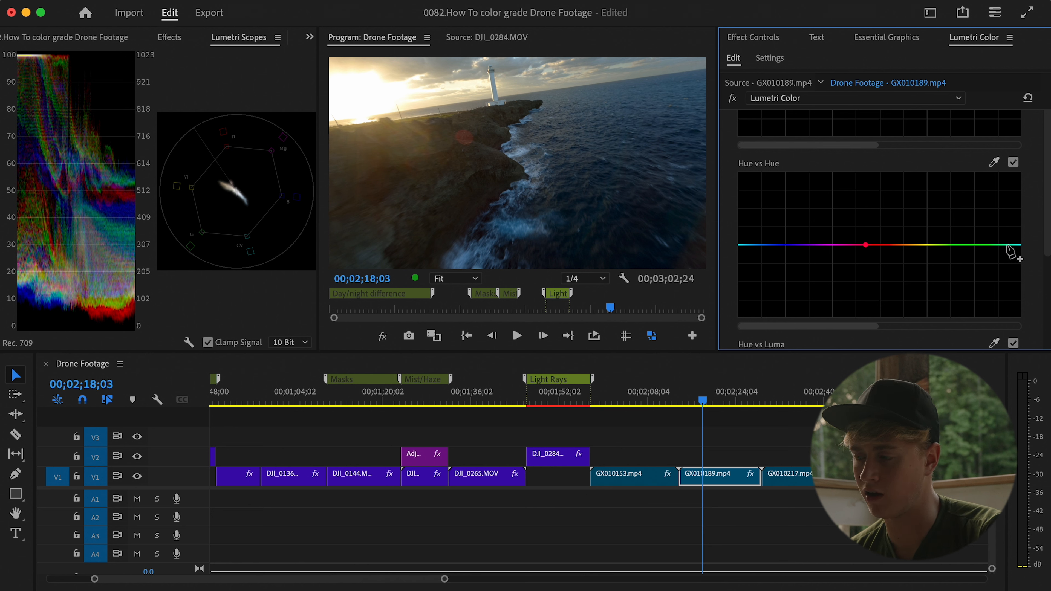
pyautogui.moveTo(936, 244)
pyautogui.mouseDown()
pyautogui.moveTo(936, 262)
pyautogui.moveTo(936, 235)
pyautogui.moveTo(935, 244)
pyautogui.mouseUp()
pyautogui.click(1014, 163)
pyautogui.click(1013, 162)
# Step: Raise the yellow range of the Hue vs Sat curve slightly, anchoring it with control points at red and green
pyautogui.scroll(4, 905, 189)
pyautogui.click(882, 210)
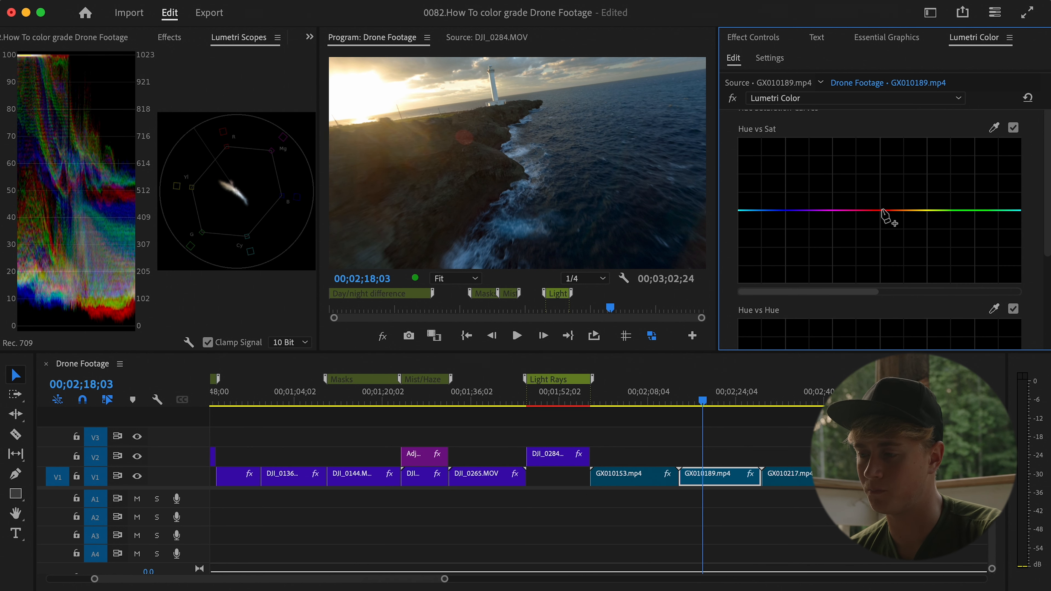
pyautogui.moveTo(931, 211)
pyautogui.mouseDown()
pyautogui.moveTo(931, 223)
pyautogui.moveTo(932, 198)
pyautogui.moveTo(936, 207)
pyautogui.mouseUp()
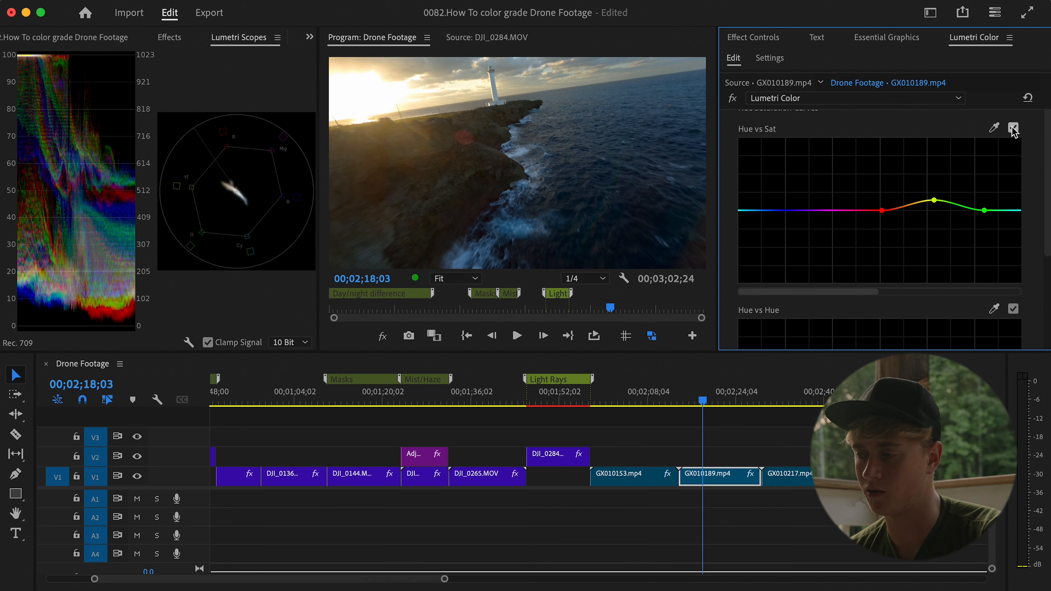